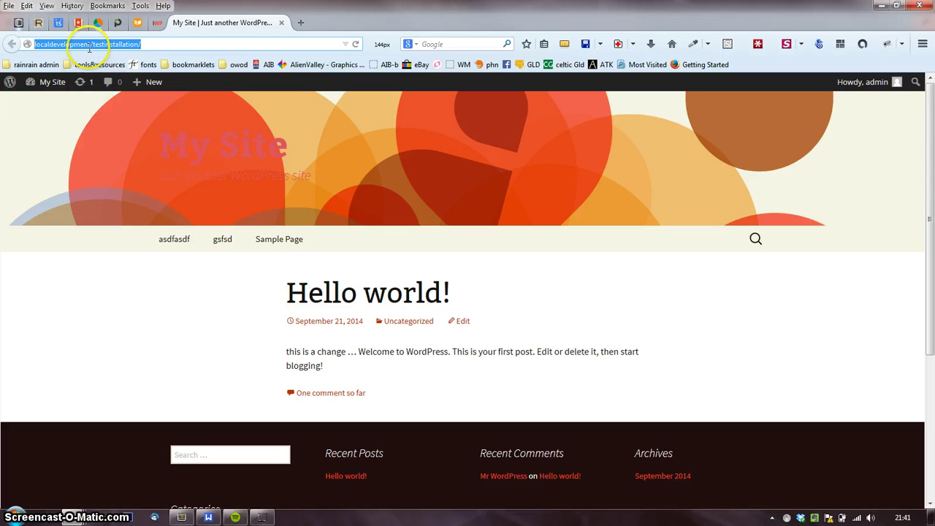
- Search the web for "ampps" in place of the local test site's address
click(41, 44)
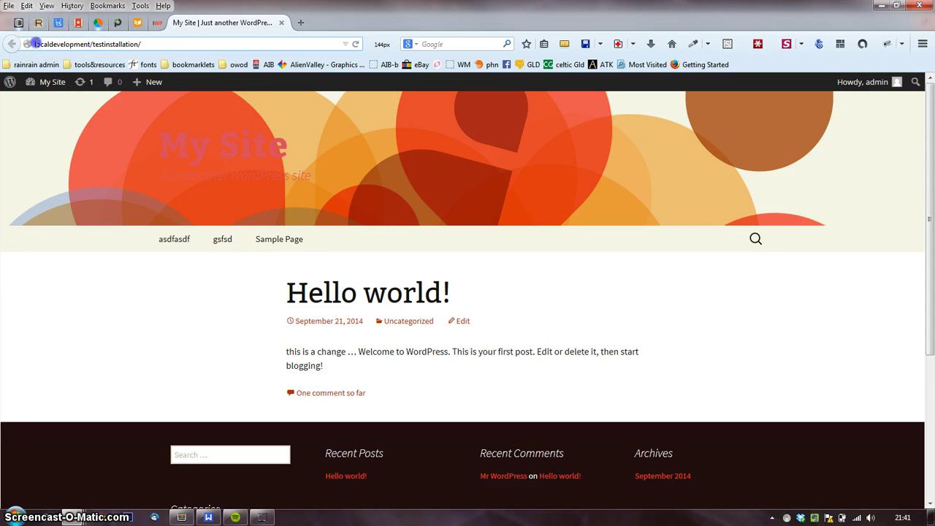
drag(35, 44, 173, 47)
click(175, 44)
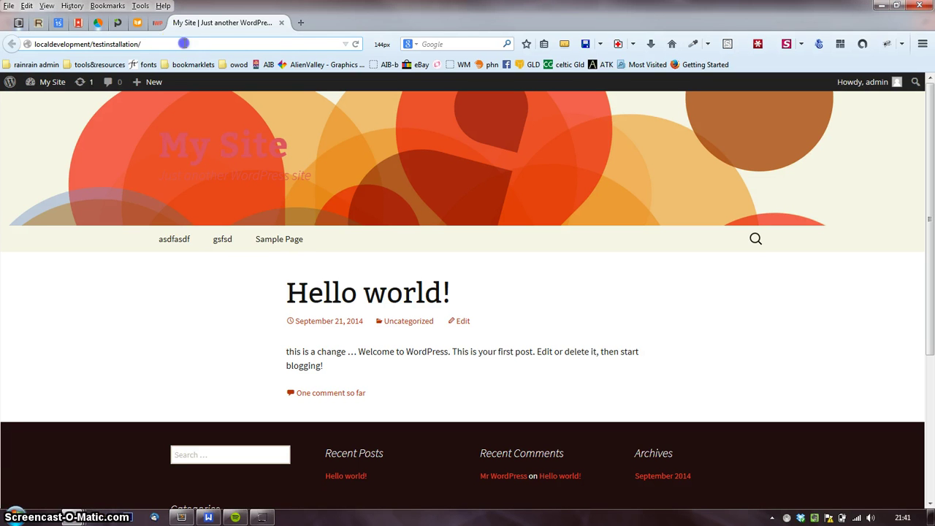
key(ctrl+a)
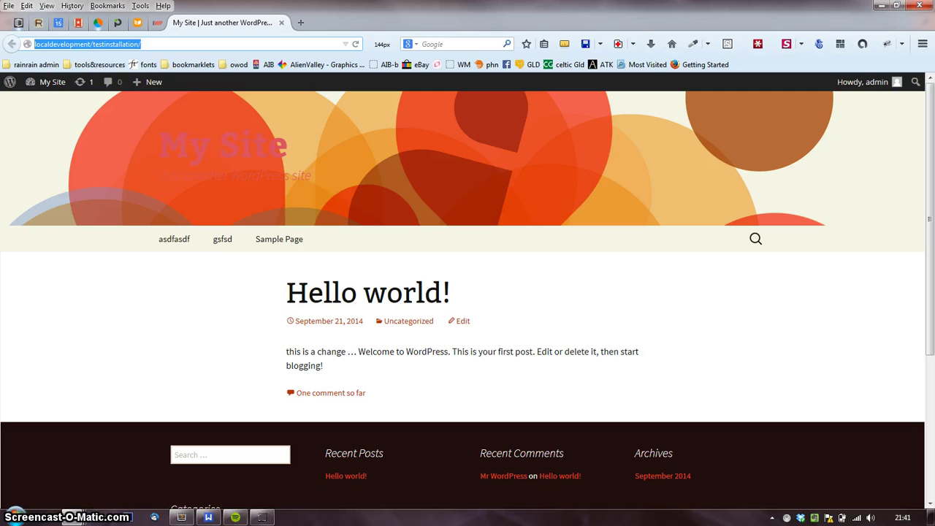
text(am)
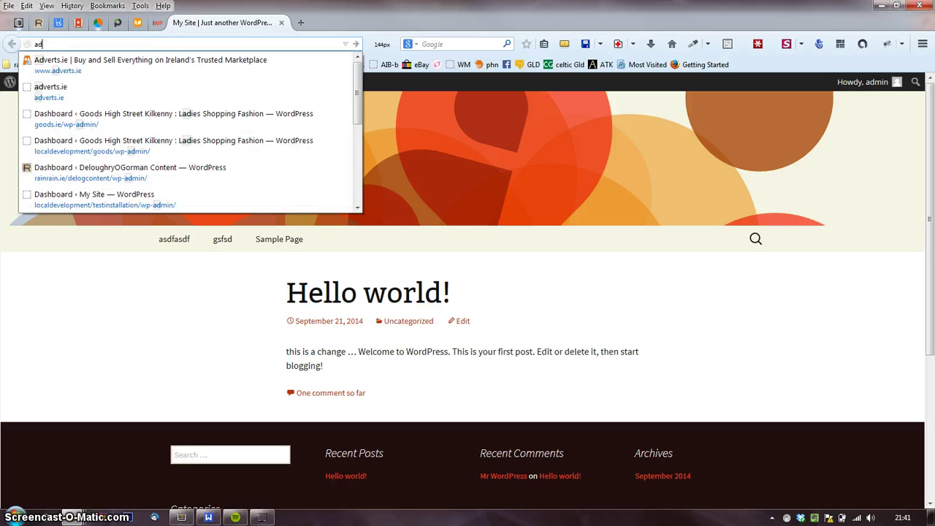
text(pps)
key(Return)
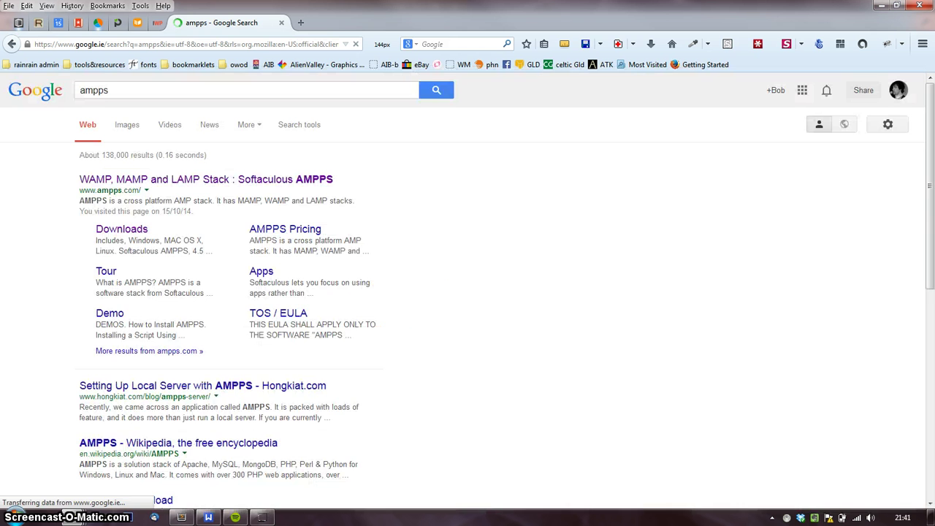
- Open the AMPPS Downloads page from the search results and find the Windows installer under Download Package
click(121, 230)
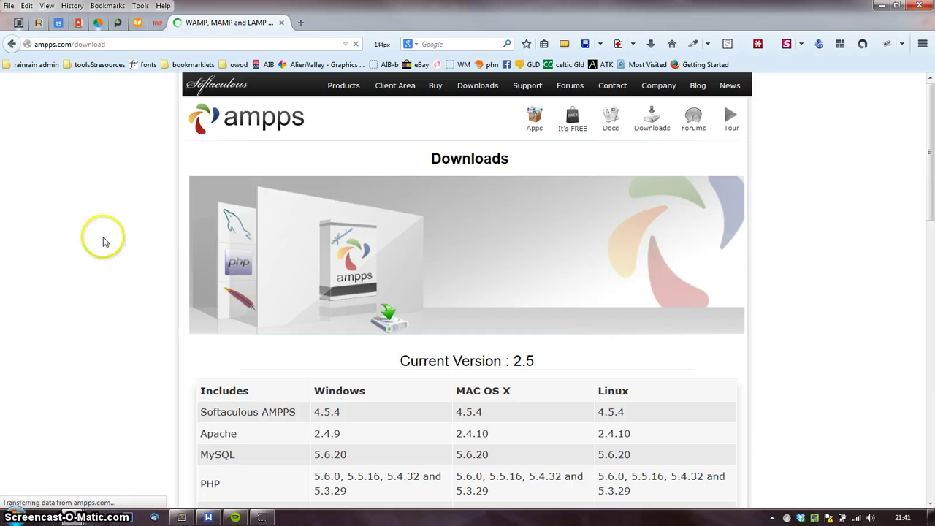
scroll(102, 244, down, 3)
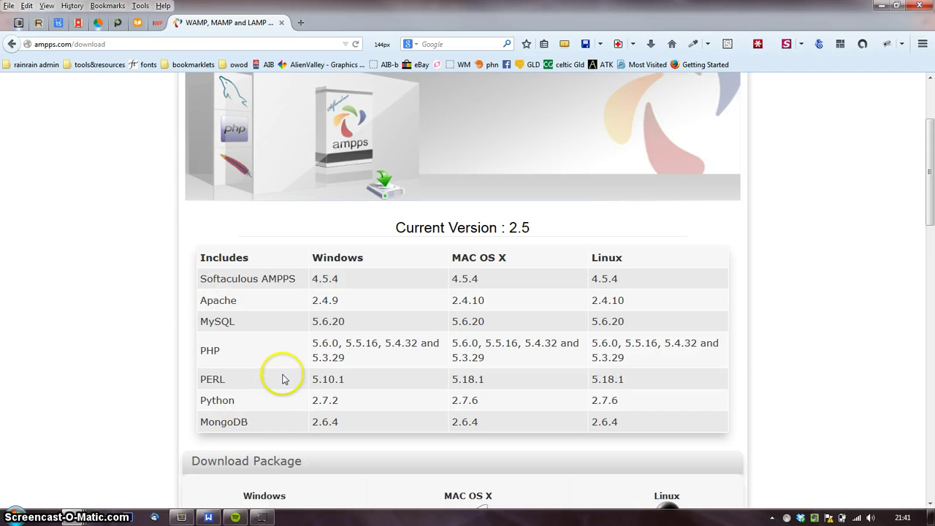
scroll(436, 339, down, 8)
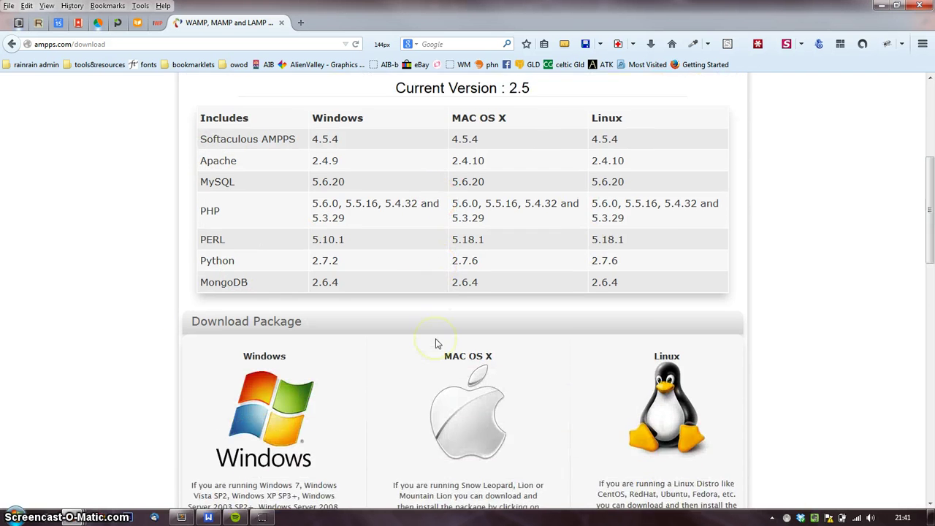
scroll(328, 249, up, 2)
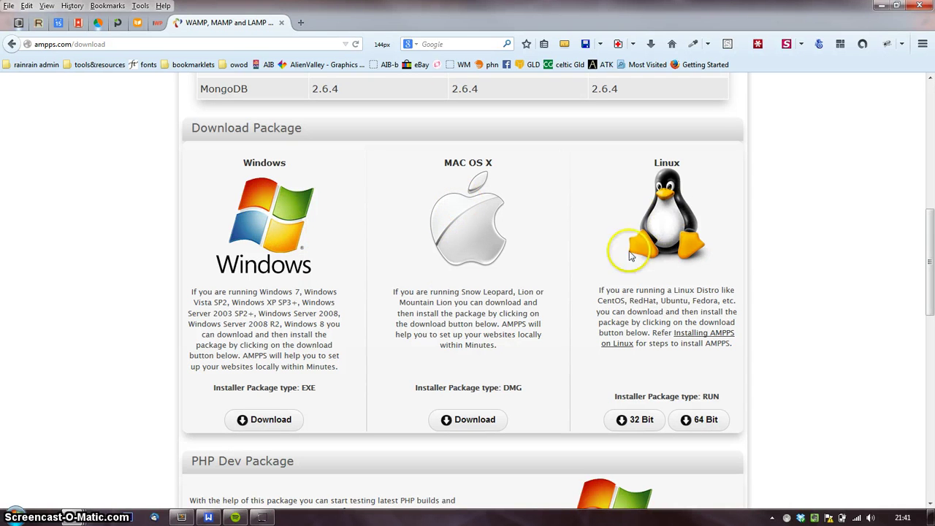
click(264, 423)
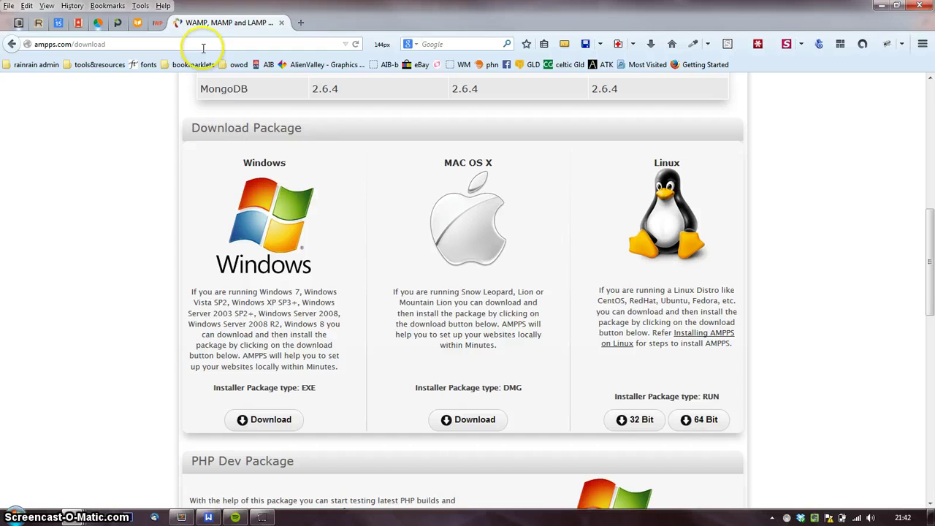
- Search the web for "install ampps" and open the Install page of the AMPPS Wiki
drag(202, 45, 18, 31)
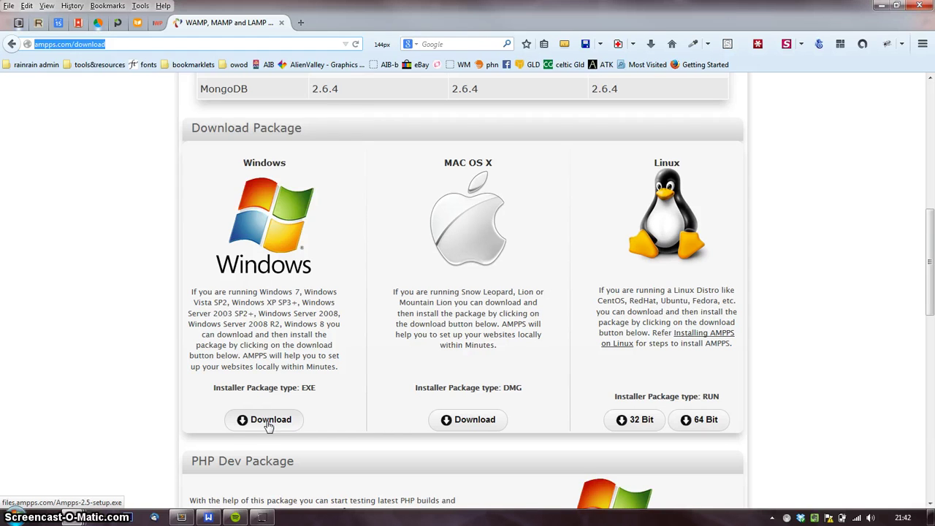
text(install)
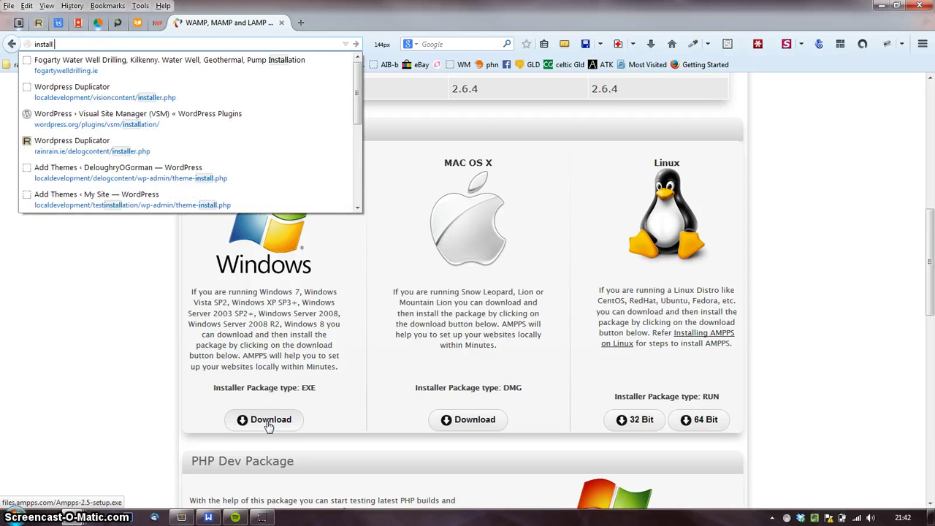
text( ampps)
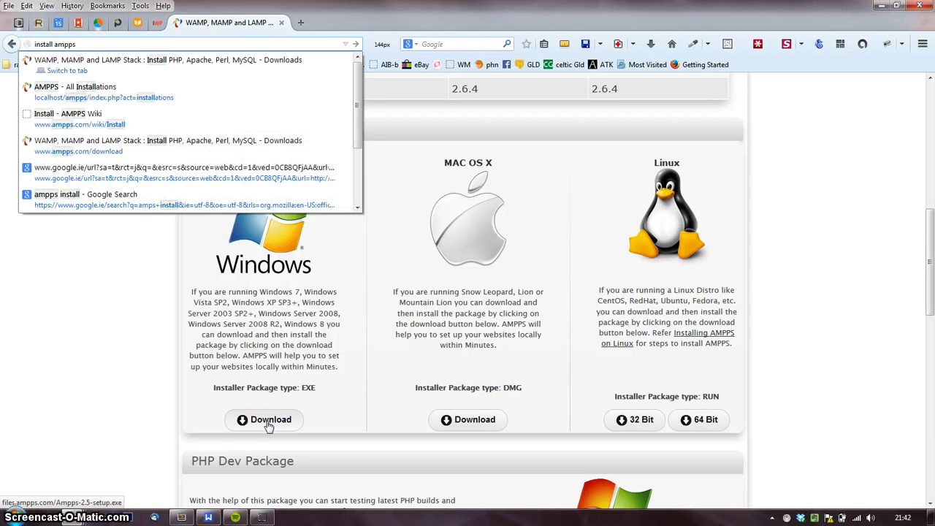
key(Return)
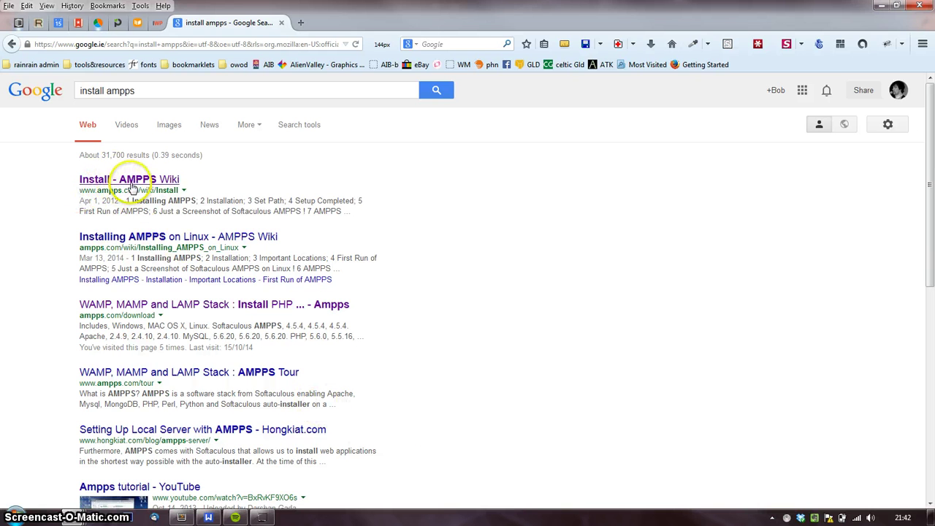
click(82, 181)
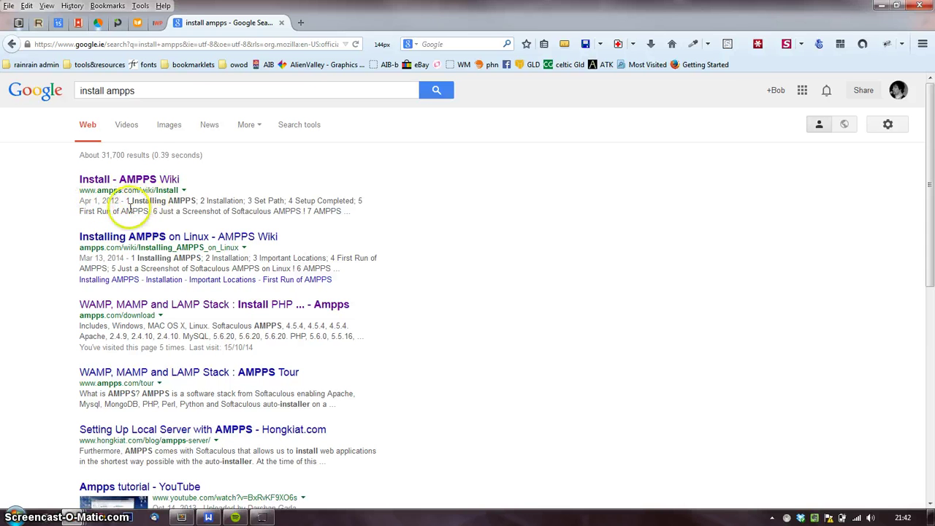
click(163, 183)
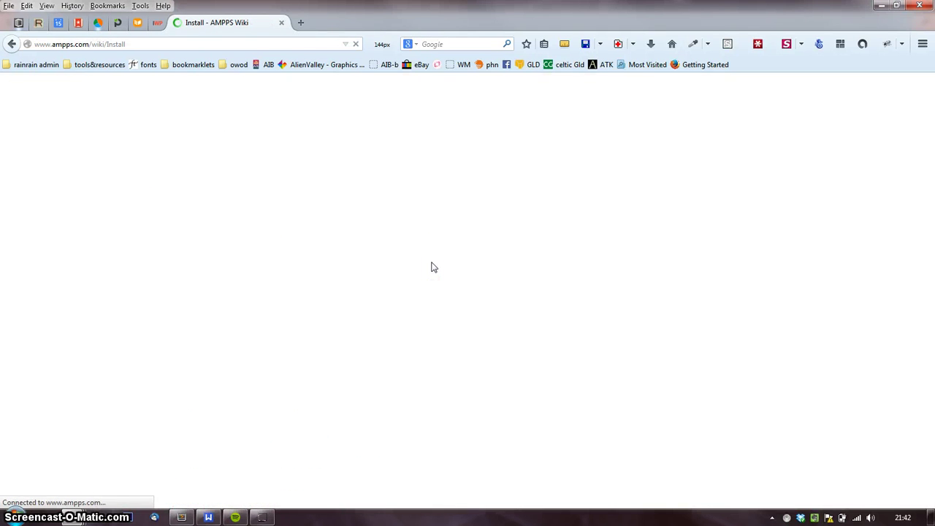
- Skim the Install page's contents and its Installing AMPPS section, including the setup and path instructions
scroll(438, 320, down, 5)
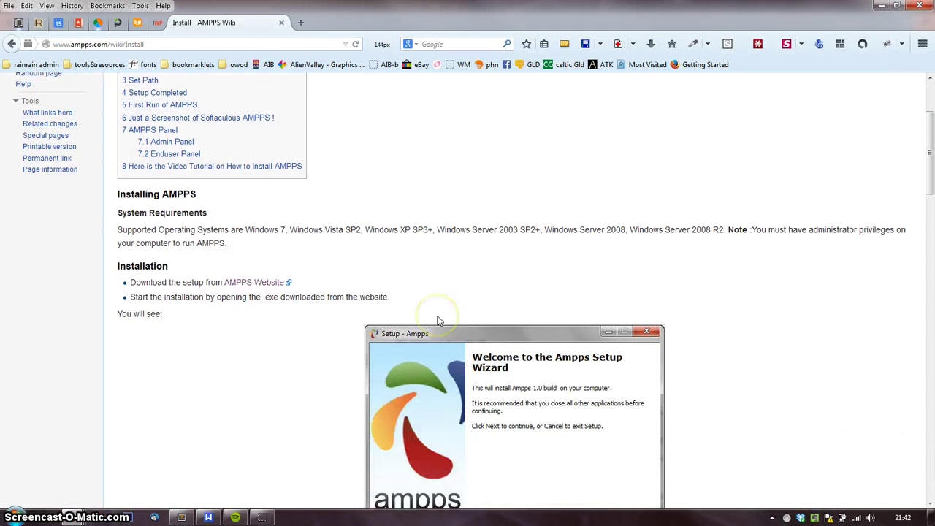
scroll(439, 320, up, 2)
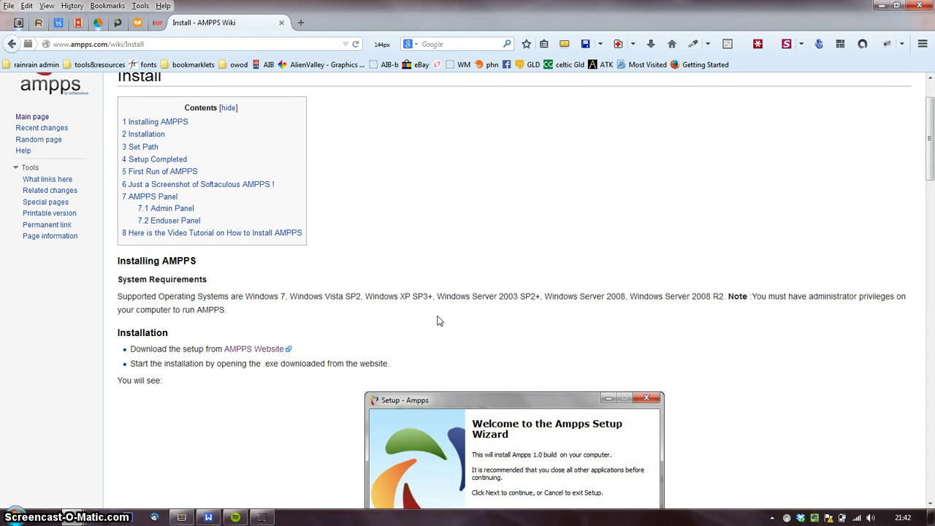
scroll(439, 319, up, 2)
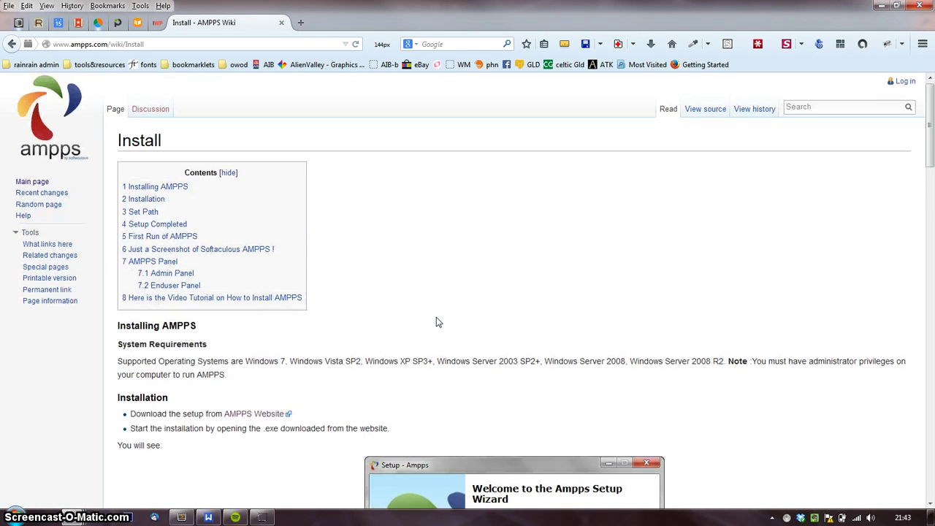
click(175, 191)
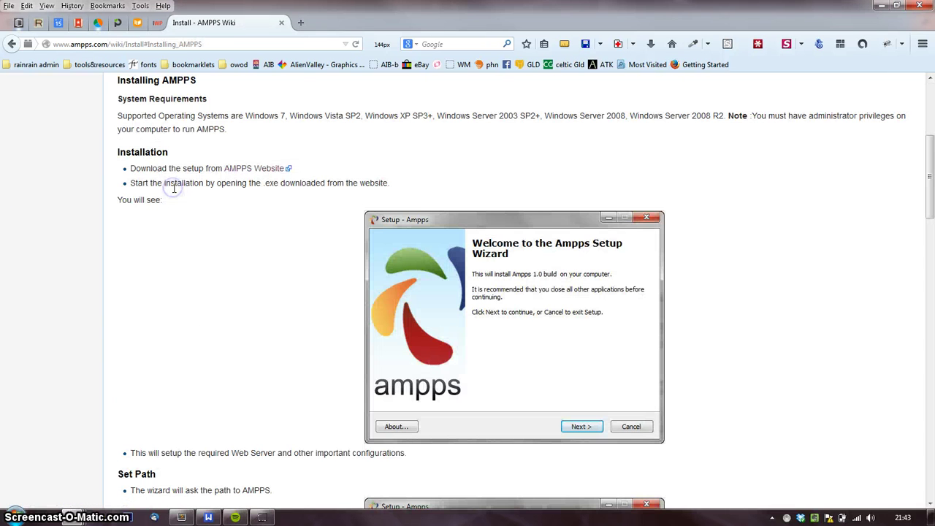
scroll(194, 222, down, 5)
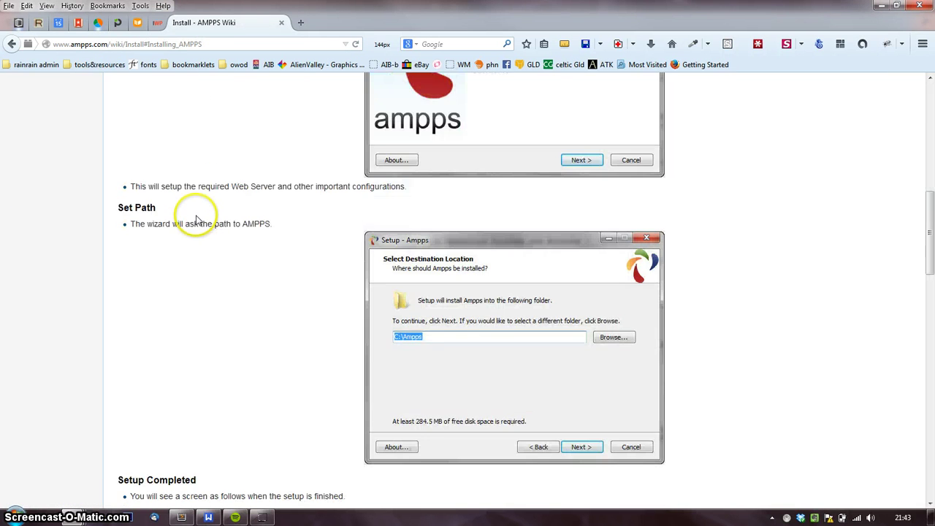
scroll(196, 219, up, 10)
scroll(195, 220, up, 1)
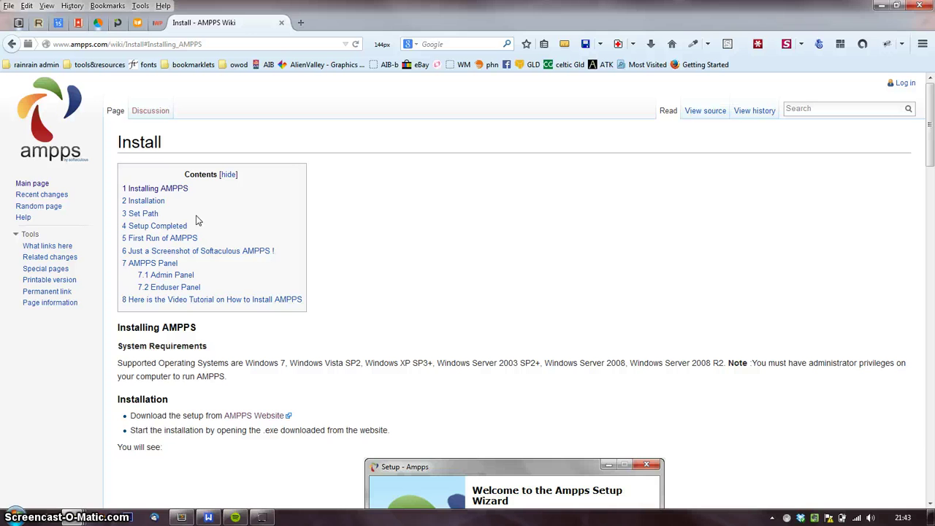
- Go to the AMPPS Wiki main page and open the Installing on Windows guide from Installation and Usage
click(55, 108)
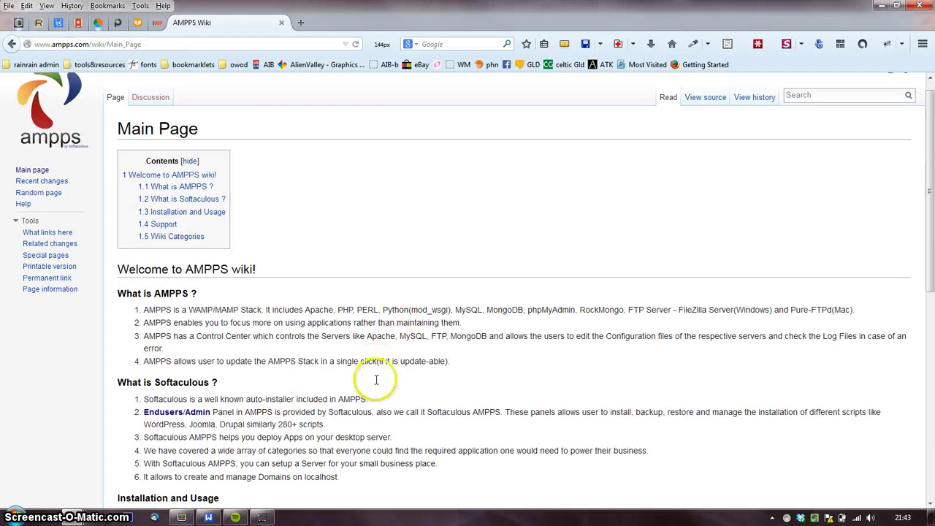
scroll(368, 380, down, 5)
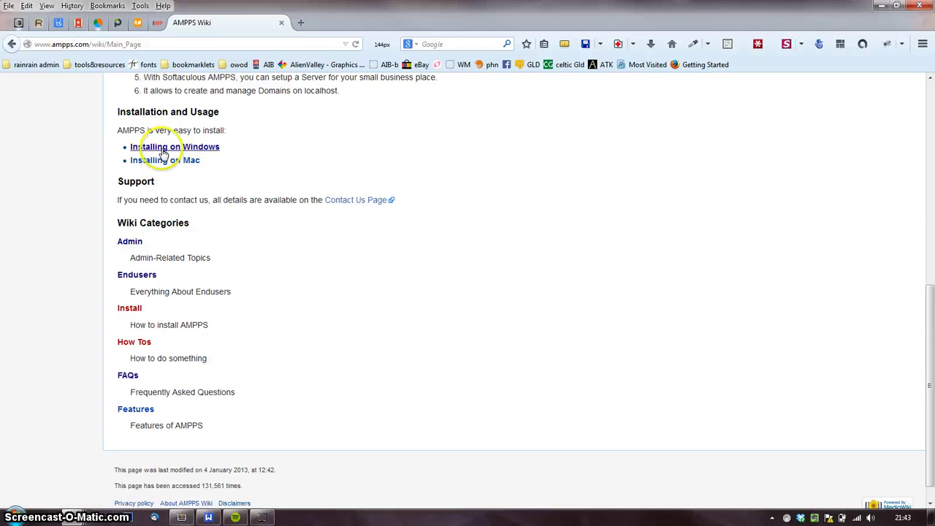
click(168, 149)
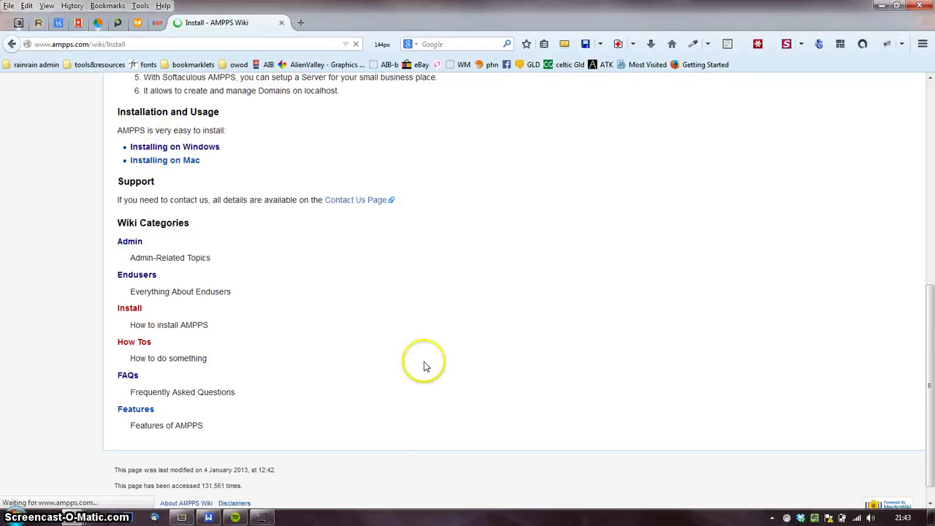
- Read through the Windows guide from the installation requirements and setup wizard to the First Run of AMPPS section
scroll(371, 278, down, 5)
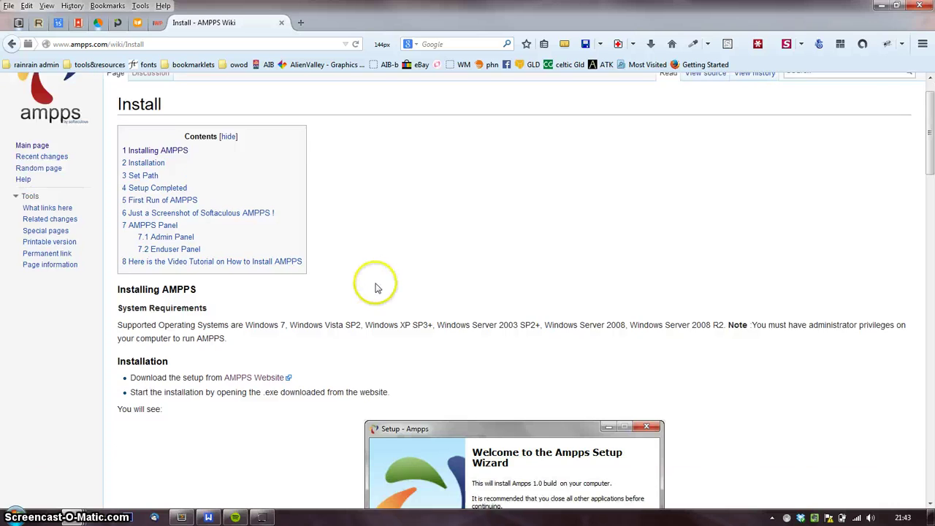
scroll(248, 316, down, 2)
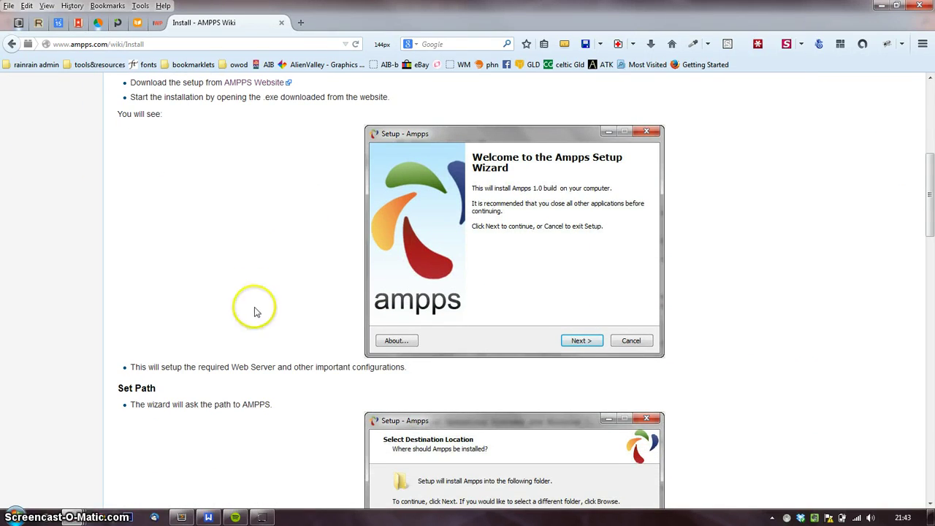
scroll(255, 309, up, 2)
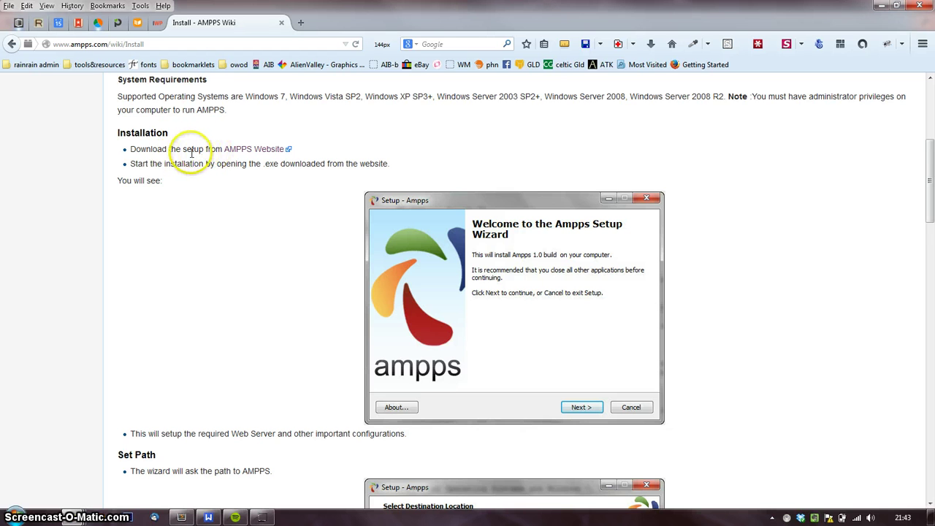
scroll(212, 117, down, 2)
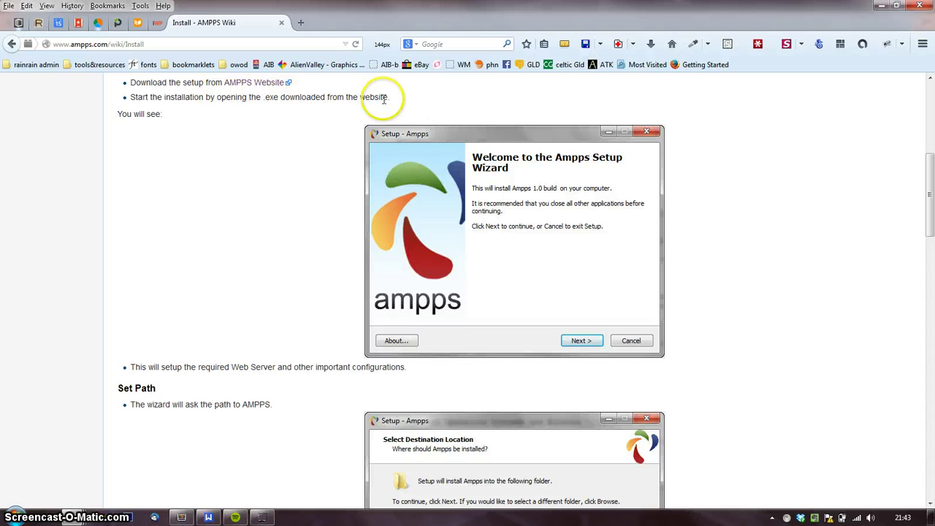
scroll(247, 188, down, 2)
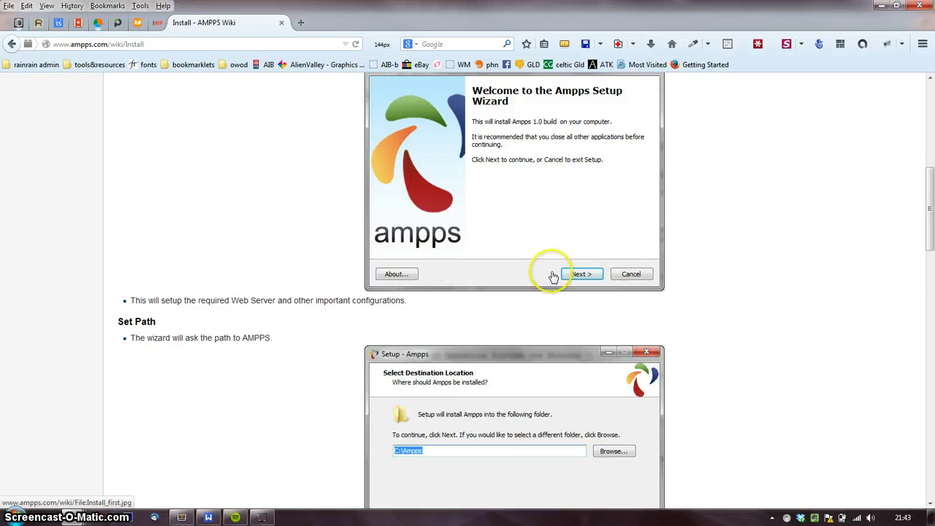
scroll(568, 207, down, 7)
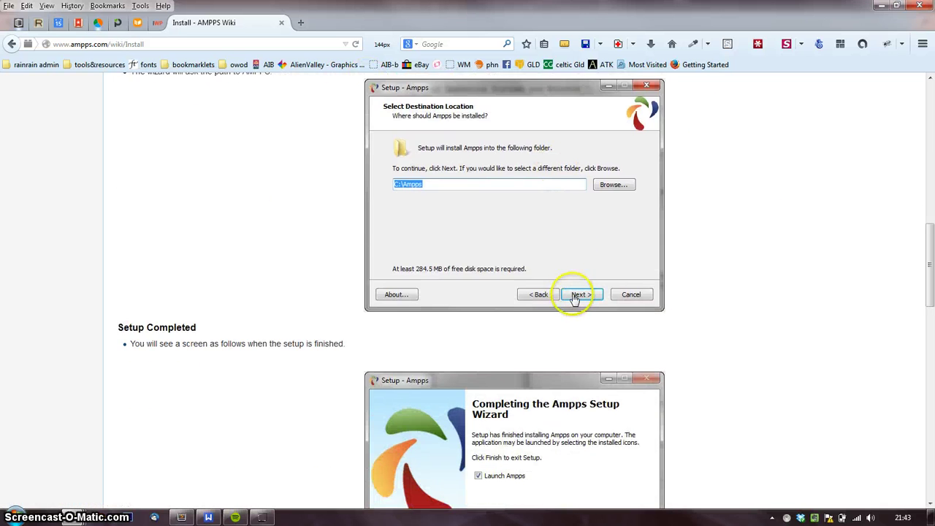
scroll(570, 296, down, 4)
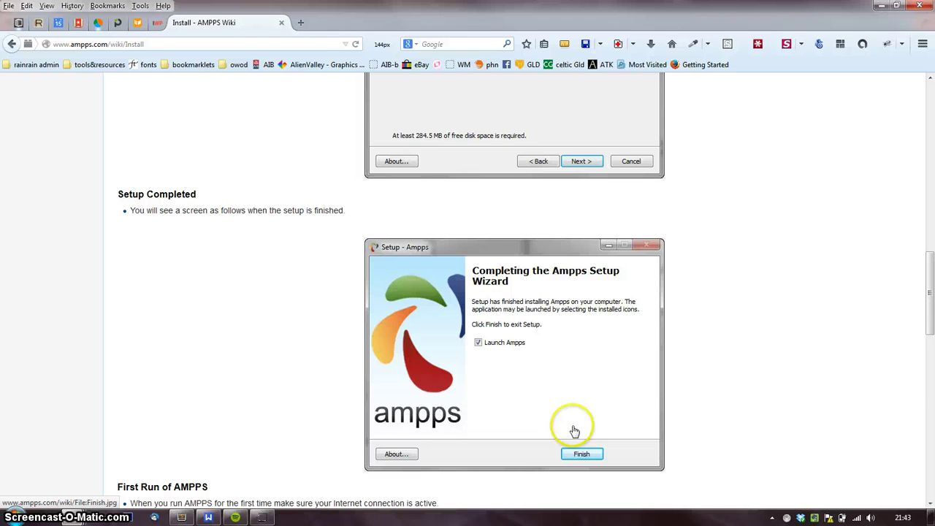
scroll(479, 248, down, 2)
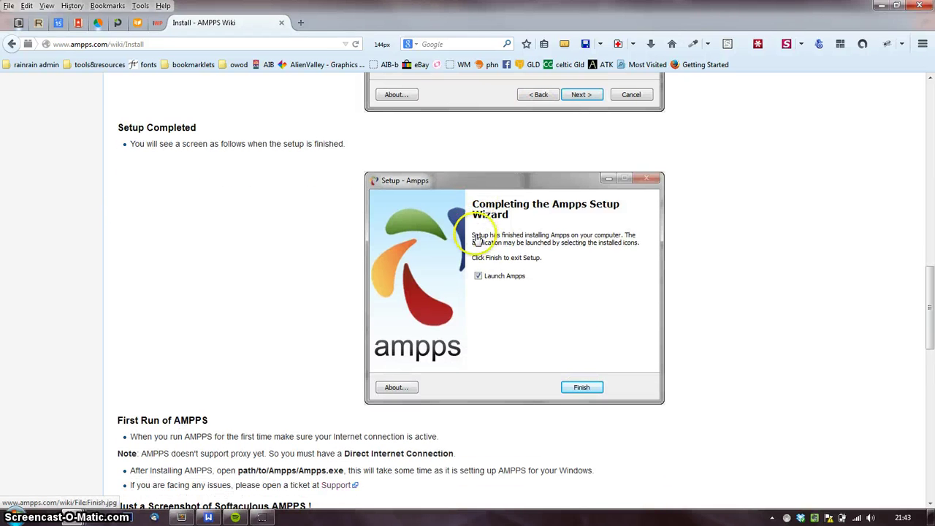
scroll(533, 313, down, 2)
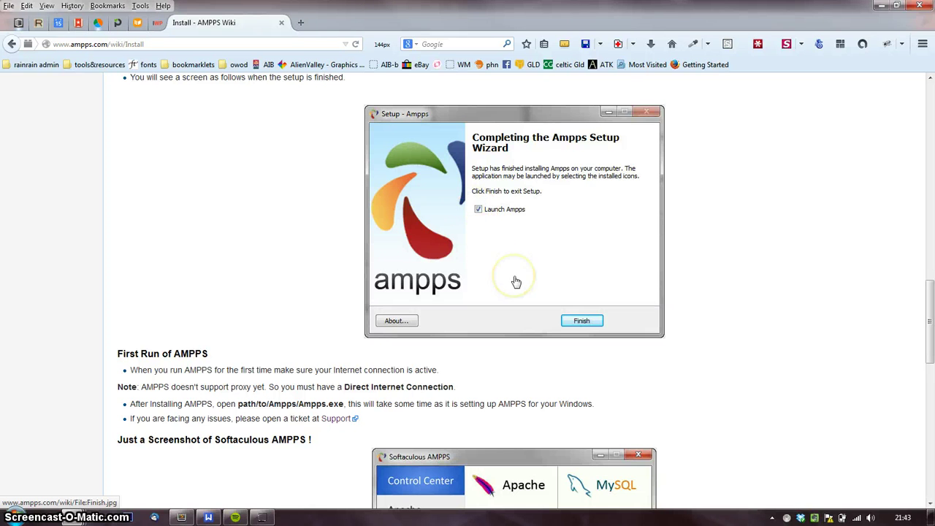
scroll(516, 282, down, 5)
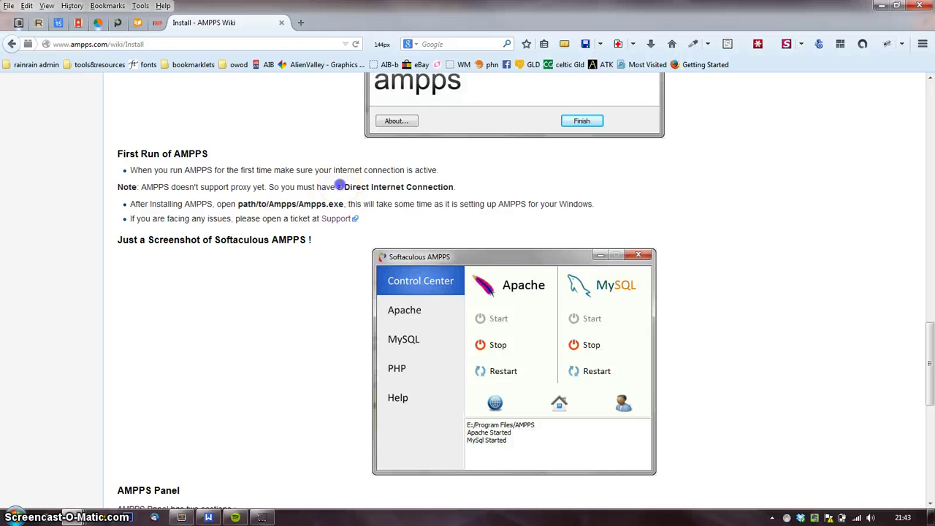
- Read the First Run of AMPPS notes, the control panel screenshot and the AMPPS Panel and video tutorial sections
drag(338, 187, 453, 187)
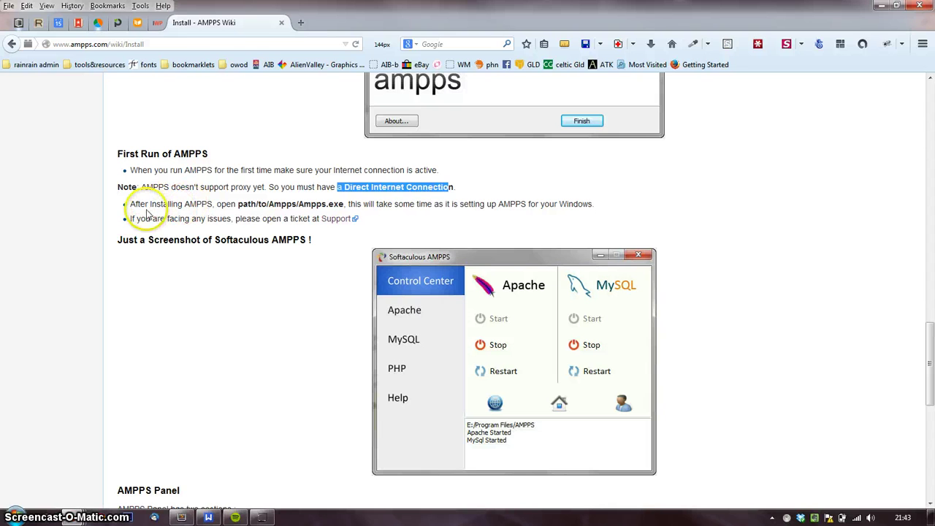
drag(139, 204, 431, 203)
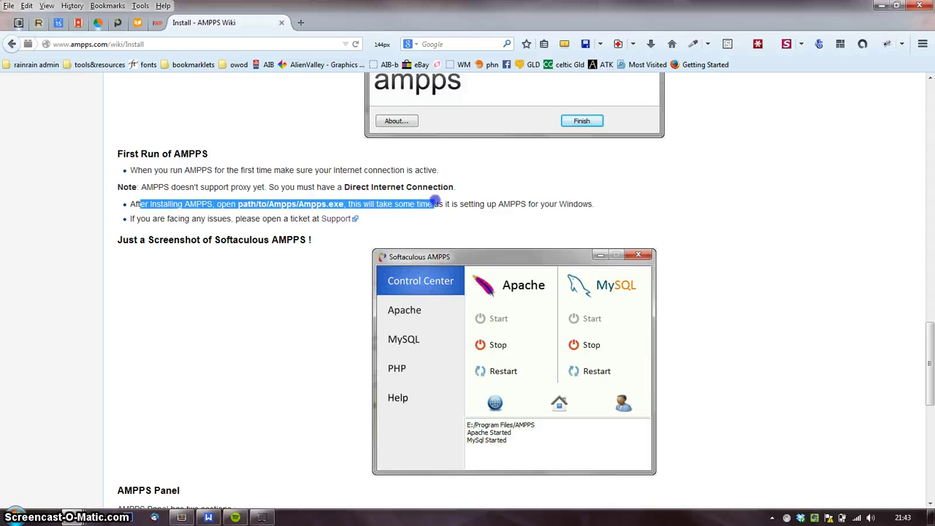
click(472, 205)
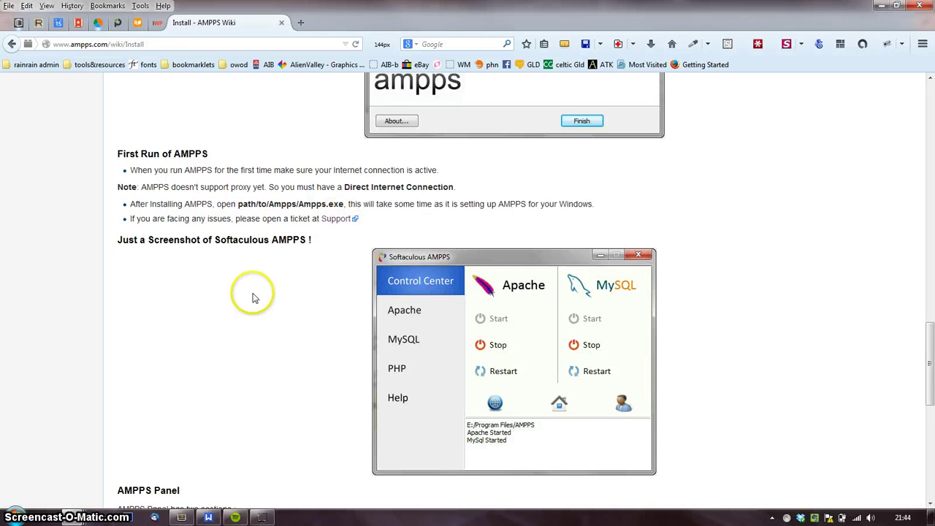
scroll(265, 303, down, 2)
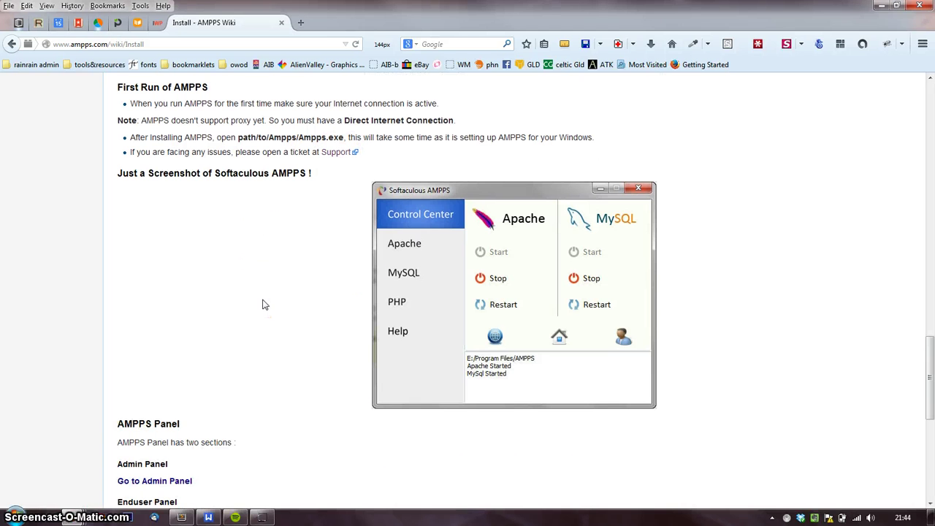
scroll(309, 292, down, 6)
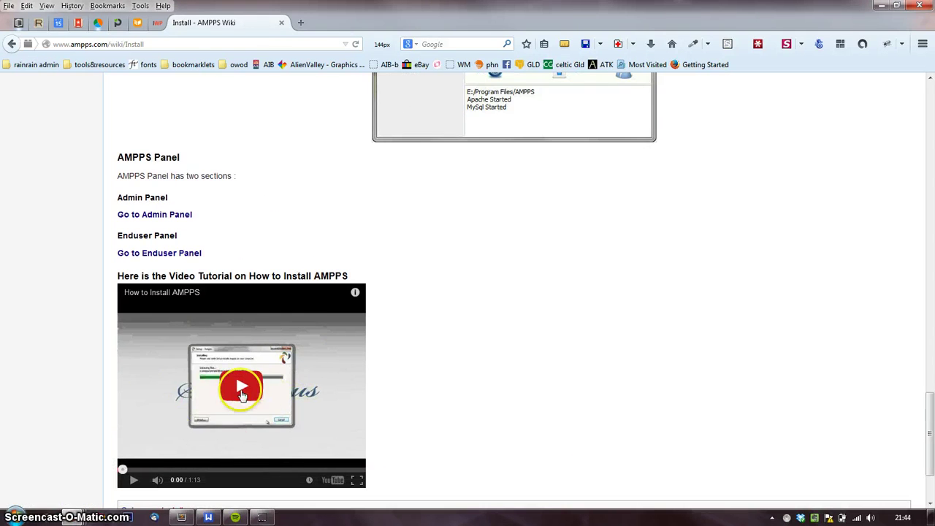
scroll(511, 306, up, 9)
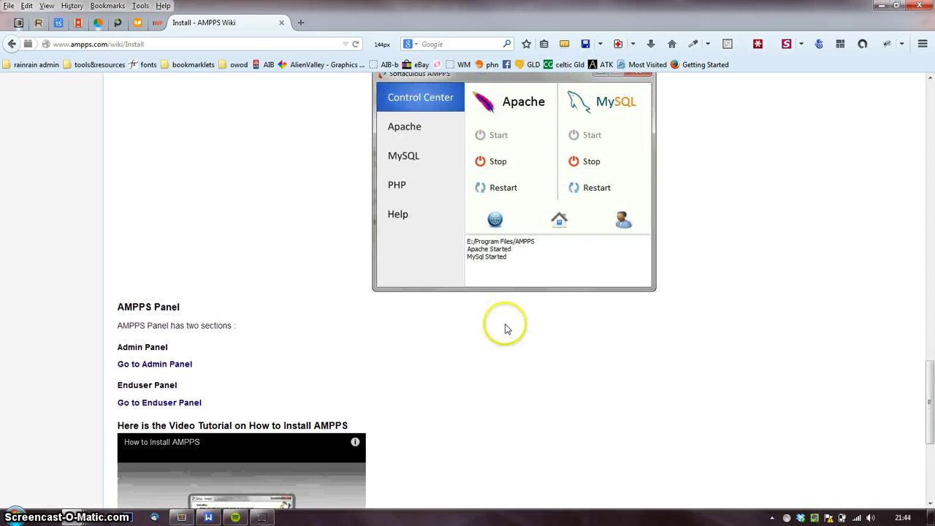
scroll(513, 254, down, 3)
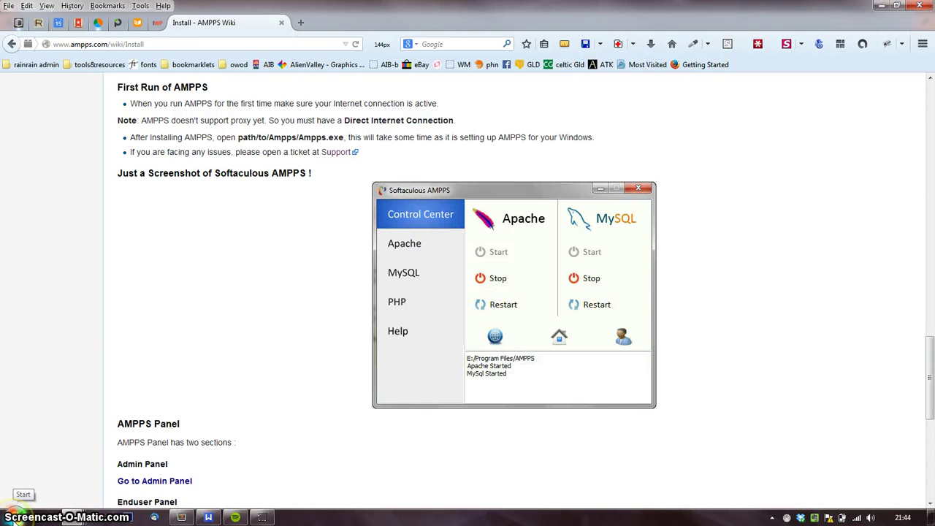
- Locate the Ampps program among the installed programs and reread the guide's Installation, Set Path and Setup Completed sections
click(12, 516)
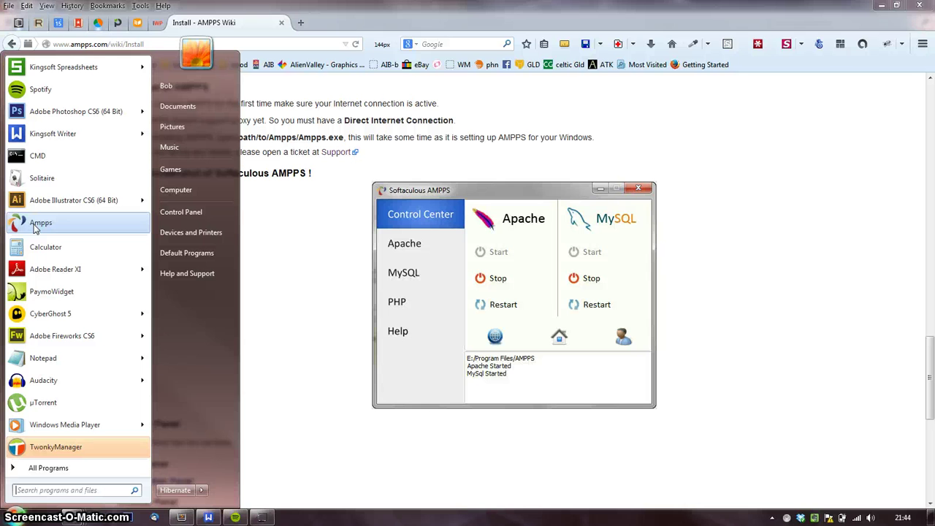
click(250, 229)
scroll(265, 231, up, 5)
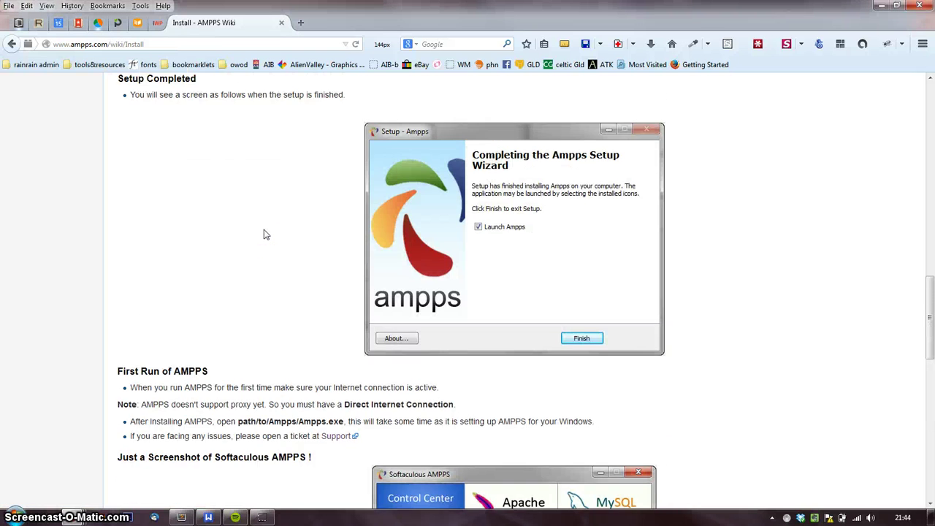
scroll(265, 234, up, 10)
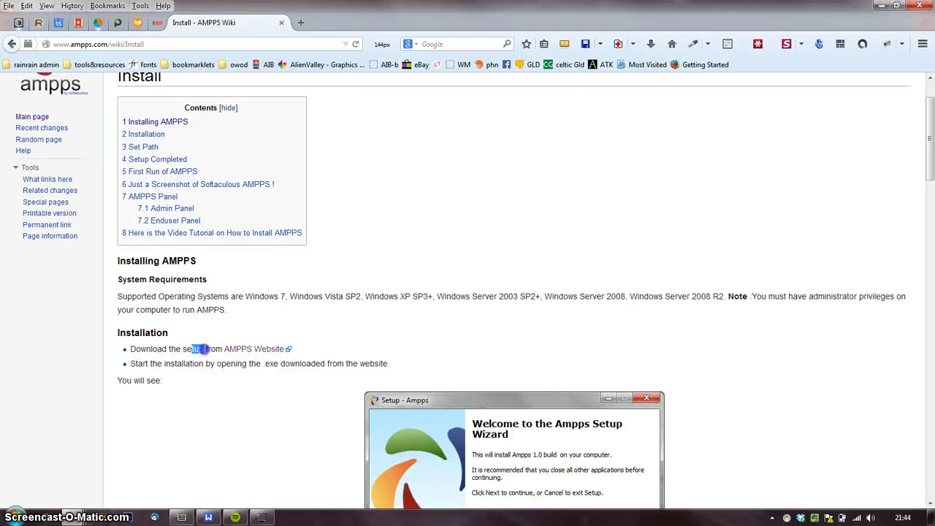
scroll(292, 393, down, 12)
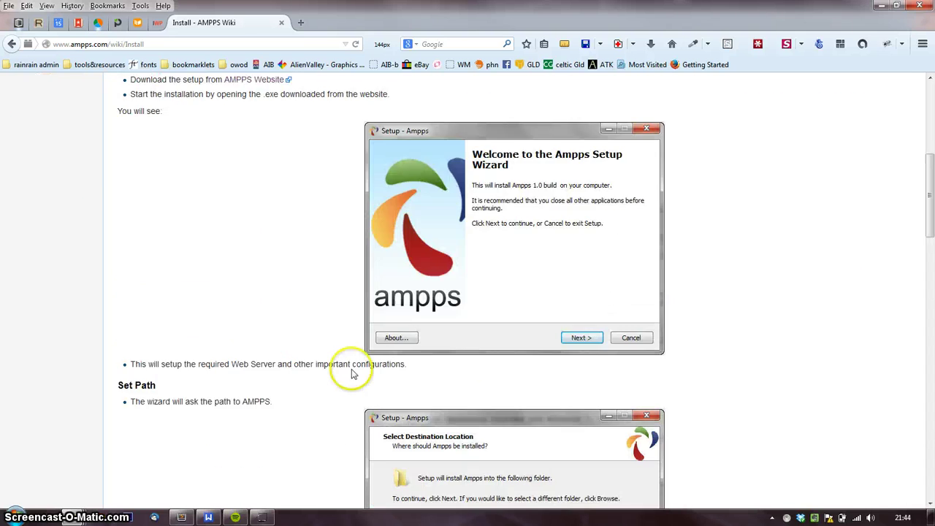
scroll(373, 363, up, 10)
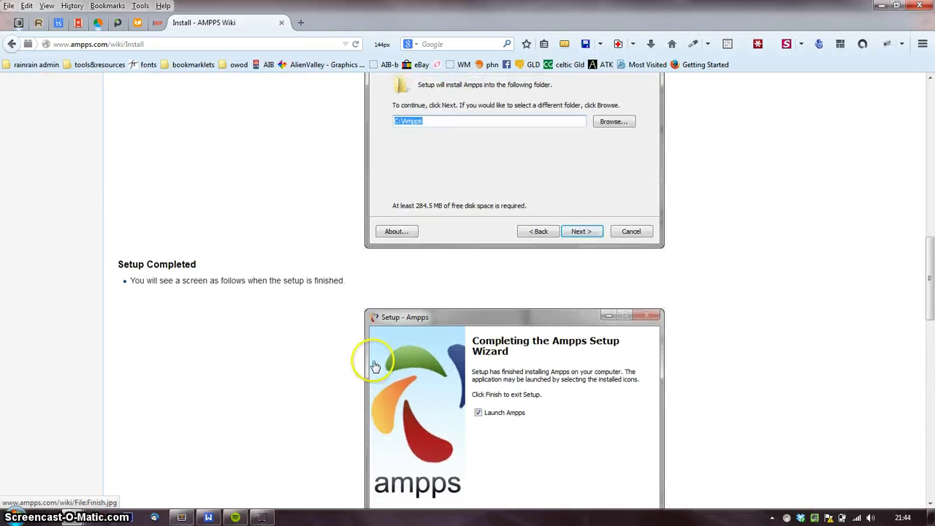
click(421, 249)
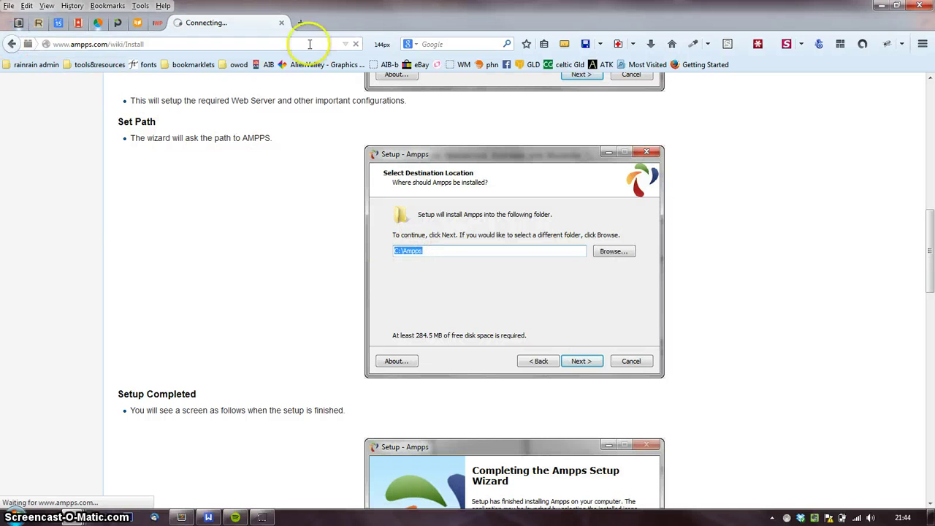
click(356, 45)
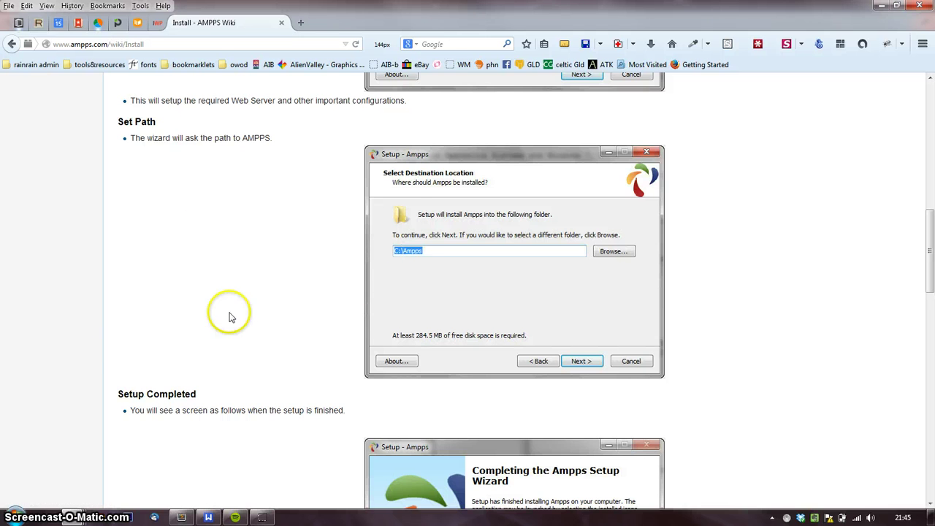
scroll(256, 324, up, 3)
scroll(284, 334, up, 3)
scroll(432, 234, down, 6)
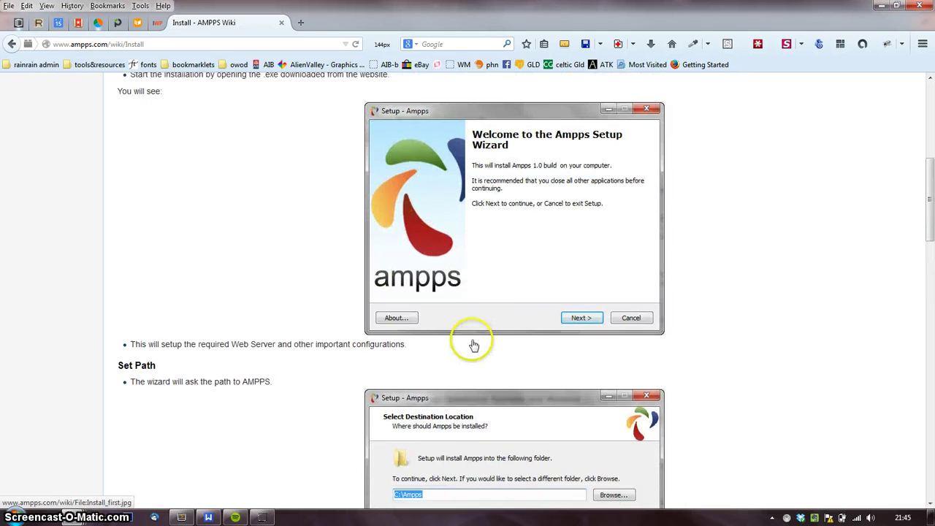
- Launch the Ampps program and open a new browser tab
click(13, 515)
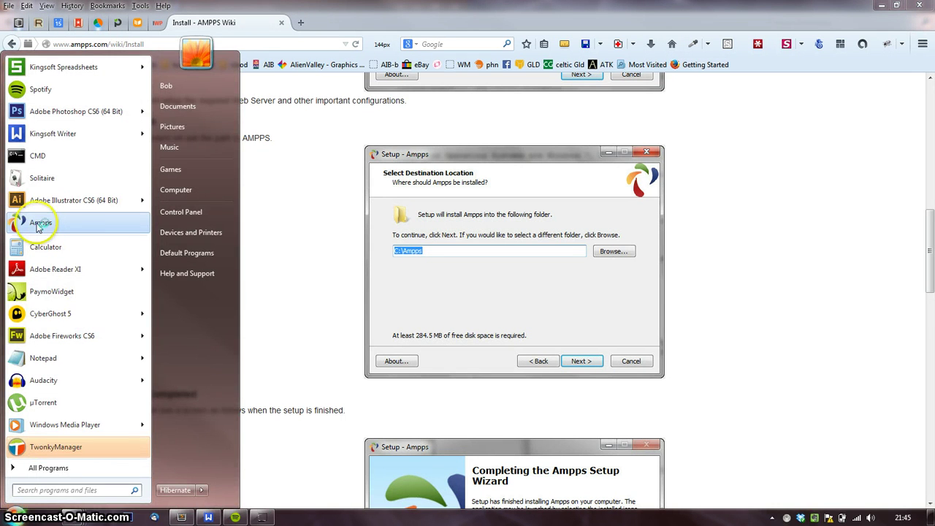
click(38, 224)
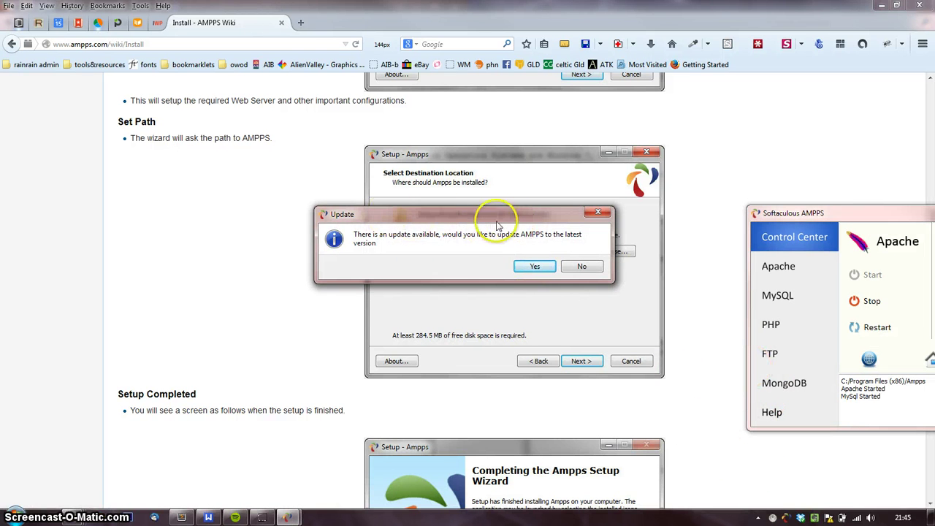
click(299, 24)
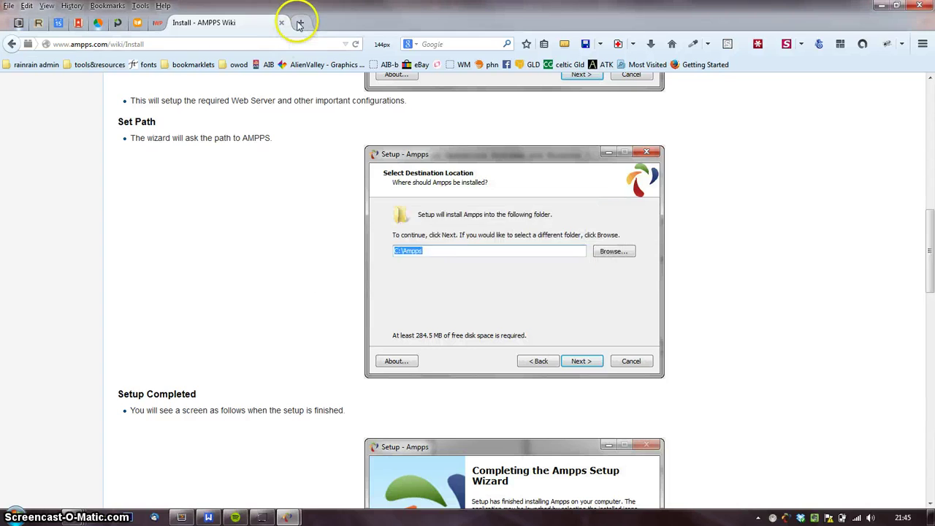
click(300, 24)
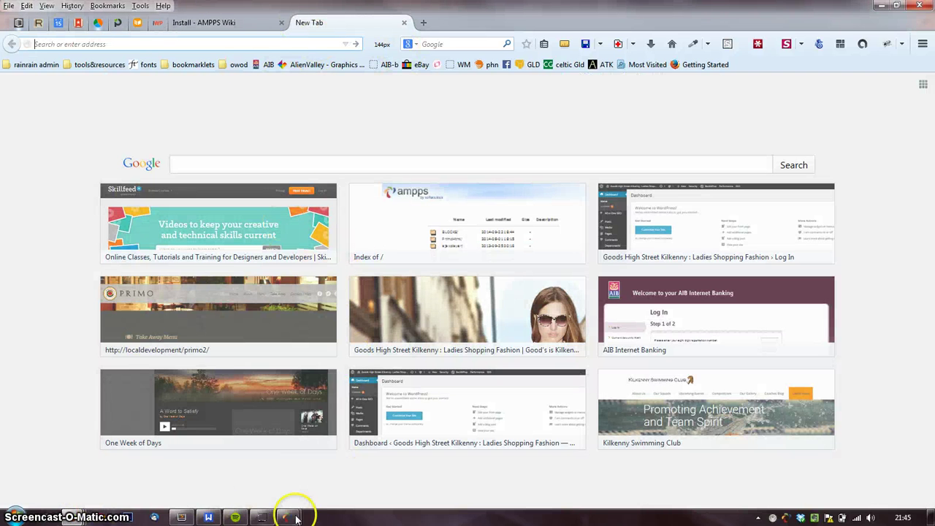
- Return to AMPPS, decline the update to the latest version and move the control center fully into view
mouse_move(290, 512)
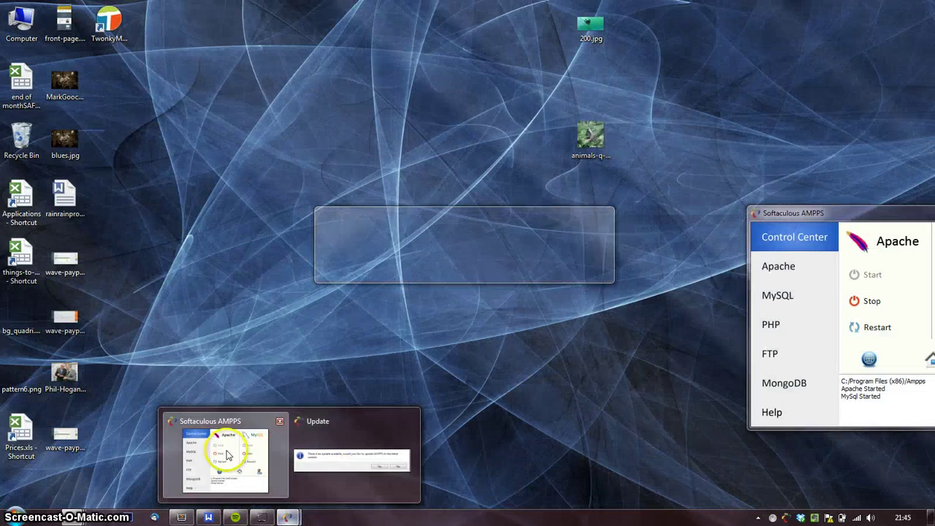
click(227, 454)
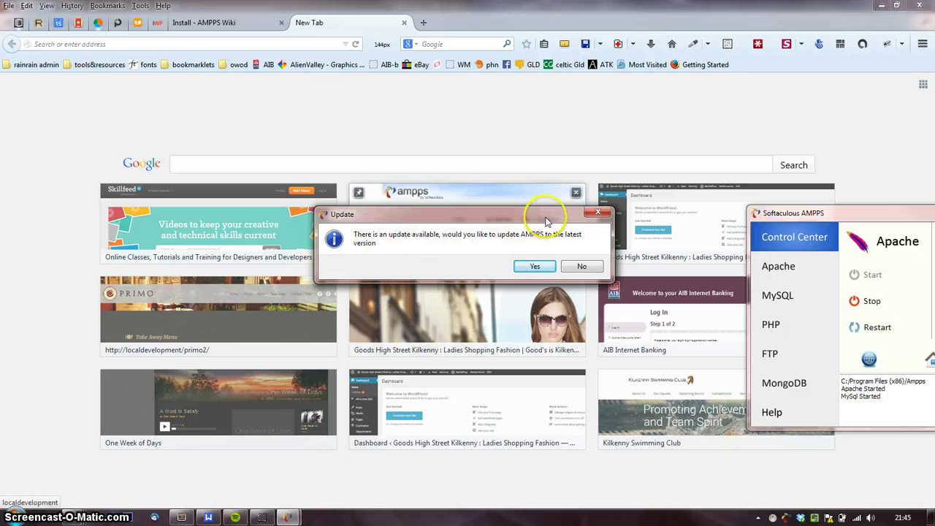
click(584, 269)
drag(867, 211, 441, 136)
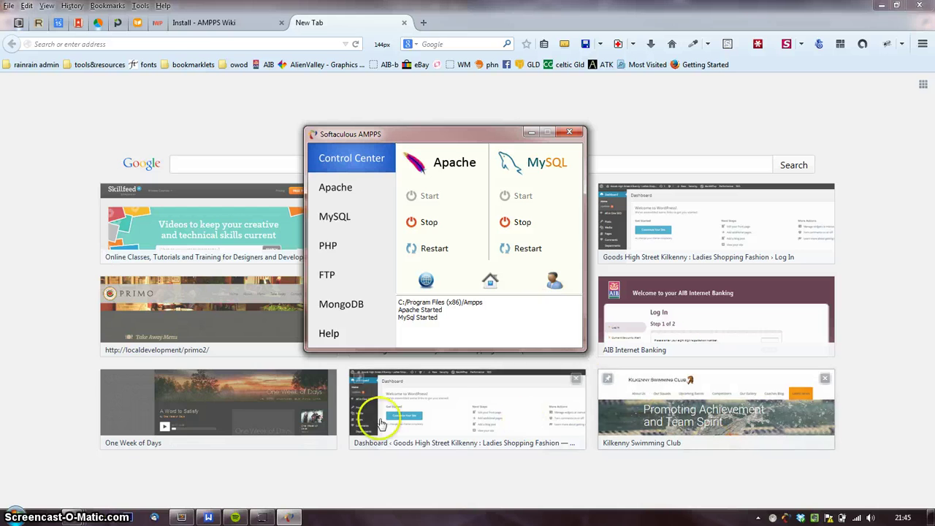
- Bring the AMPPS control center back to the front and examine its system tray options
click(16, 516)
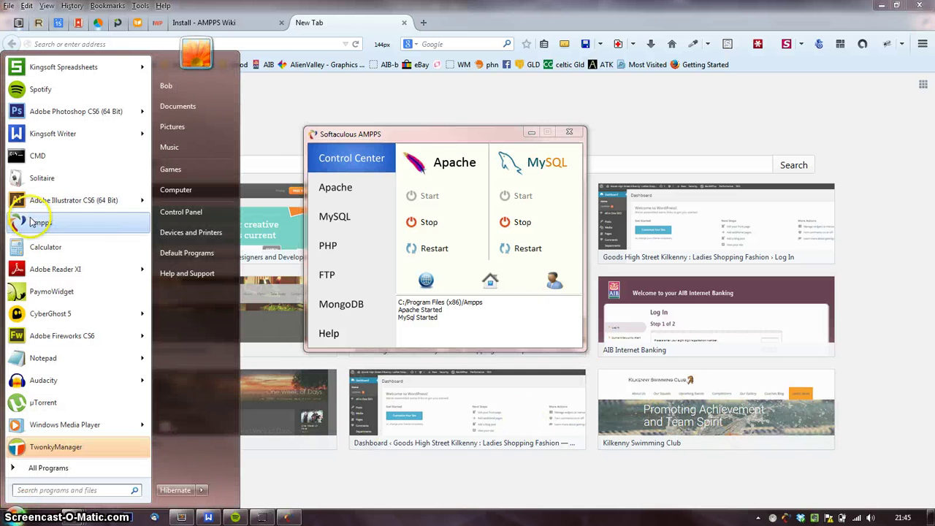
click(910, 382)
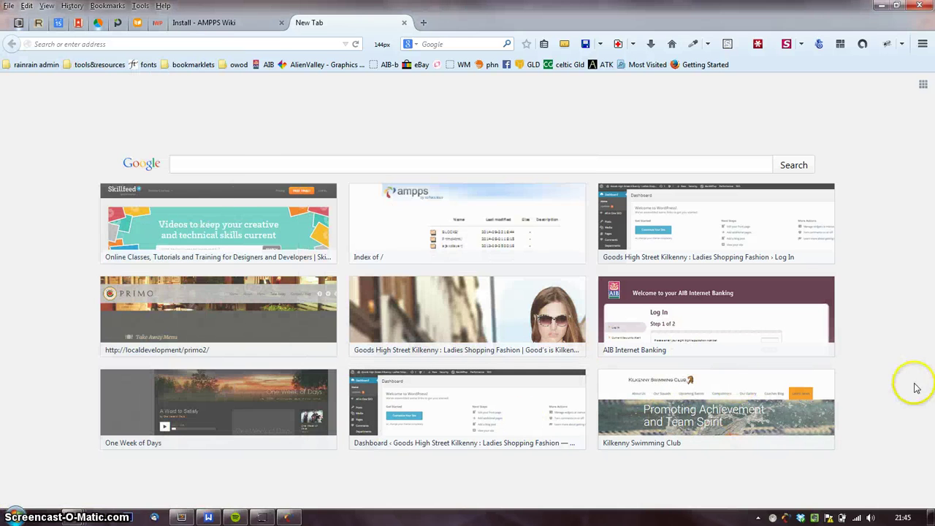
click(787, 518)
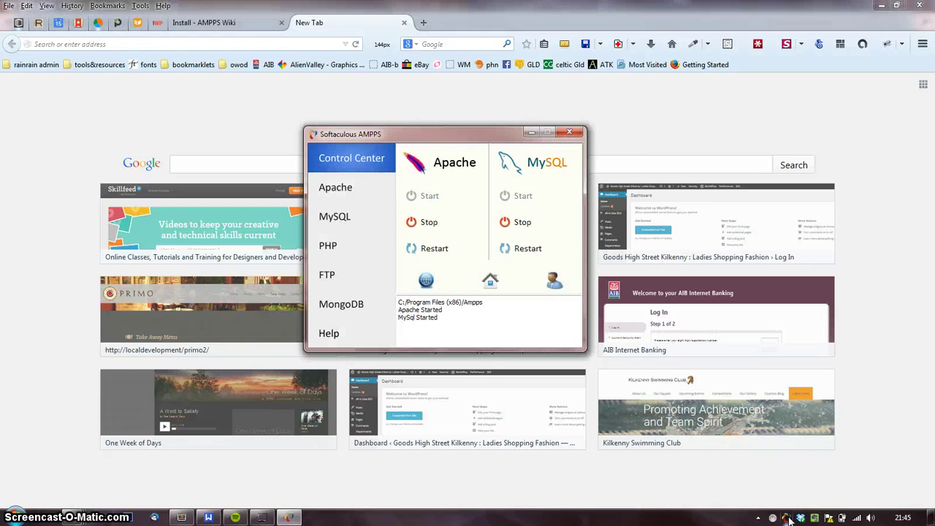
right_click(787, 518)
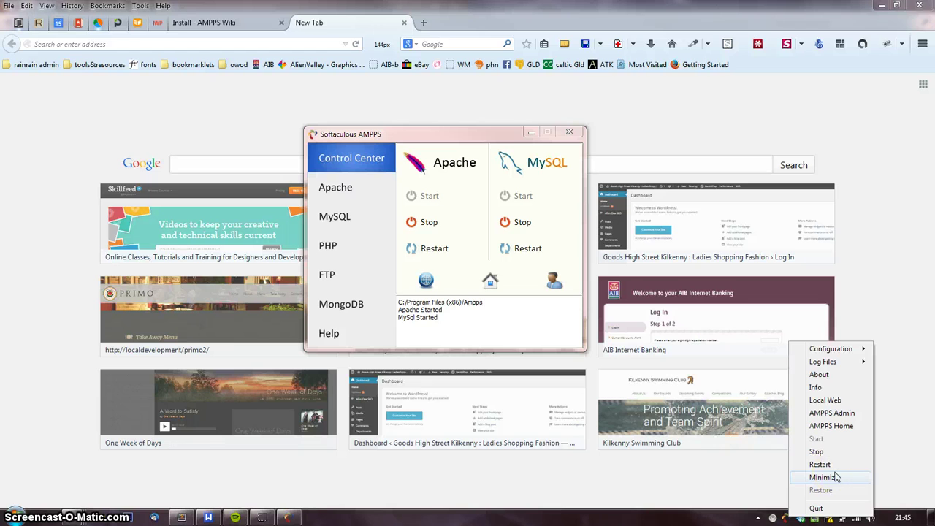
click(462, 139)
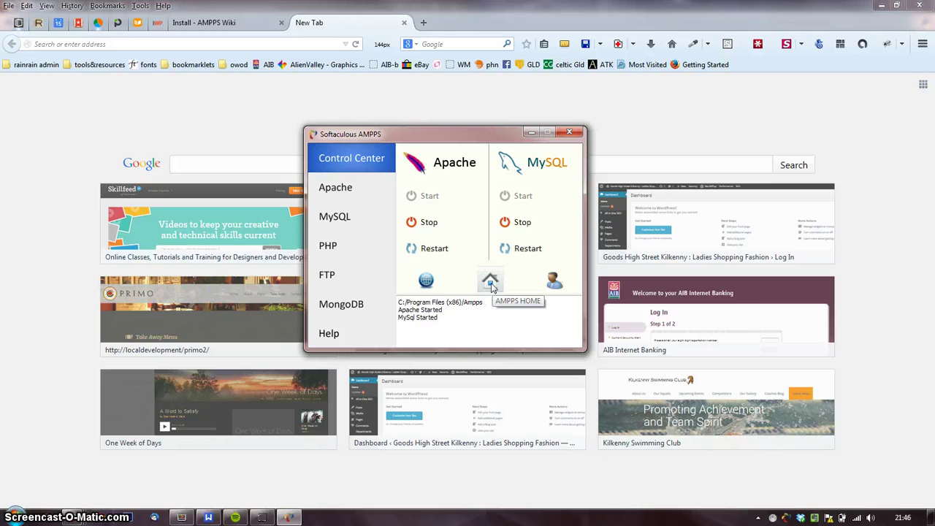
- Open the AMPPS Admin Panel to review its home page and Installations options, closing the page when done
click(555, 289)
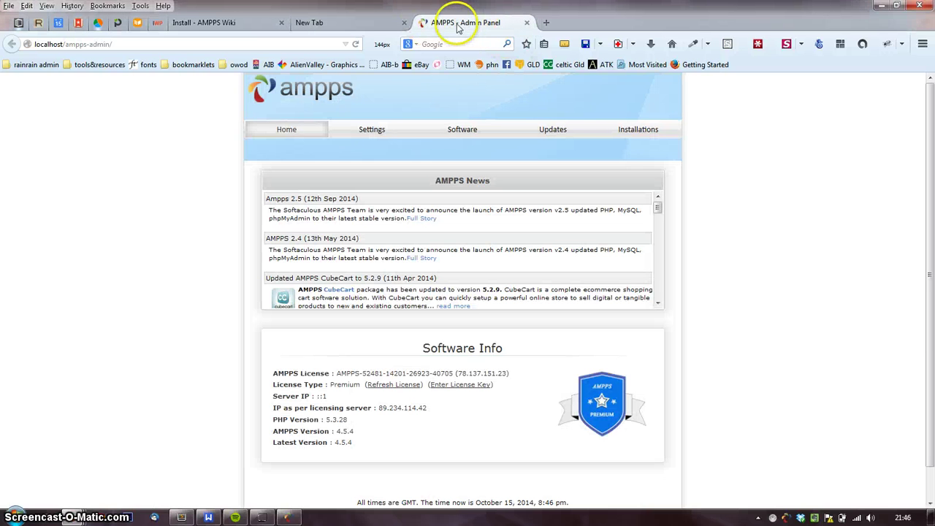
scroll(599, 311, down, 1)
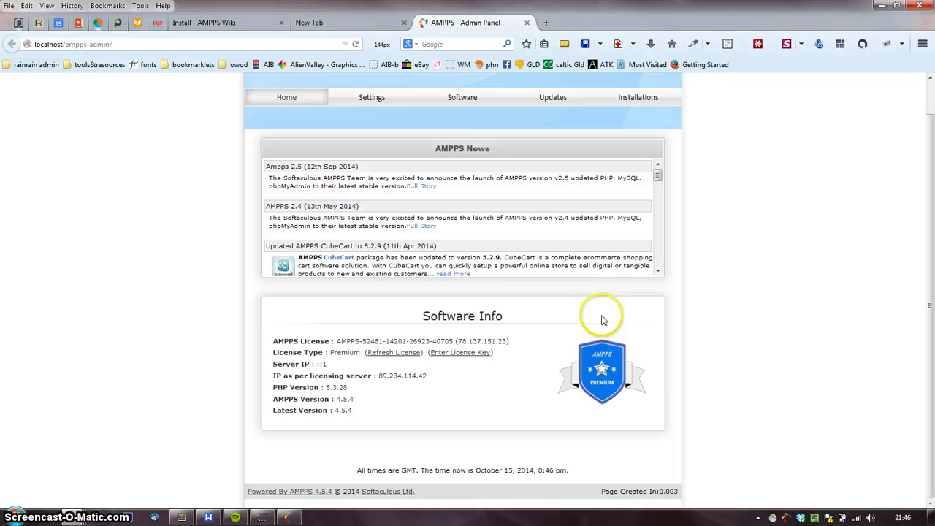
scroll(607, 332, up, 1)
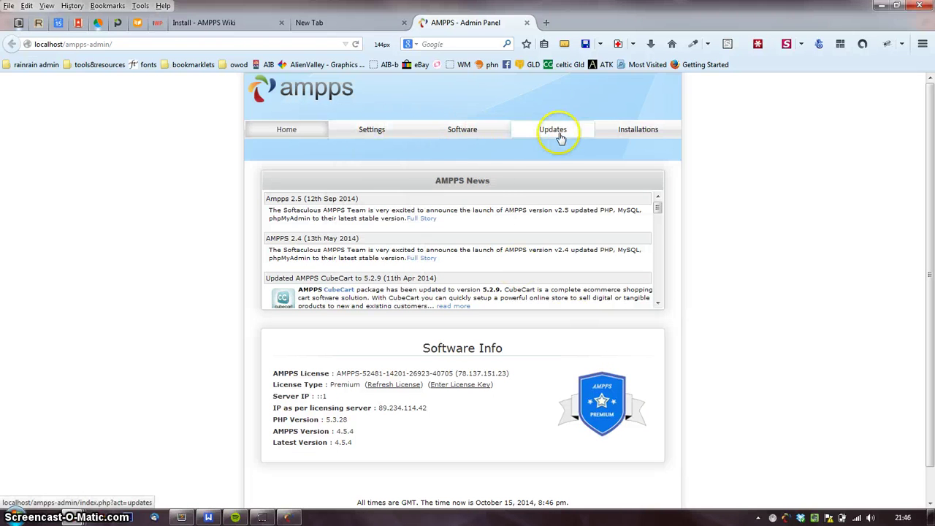
mouse_move(617, 132)
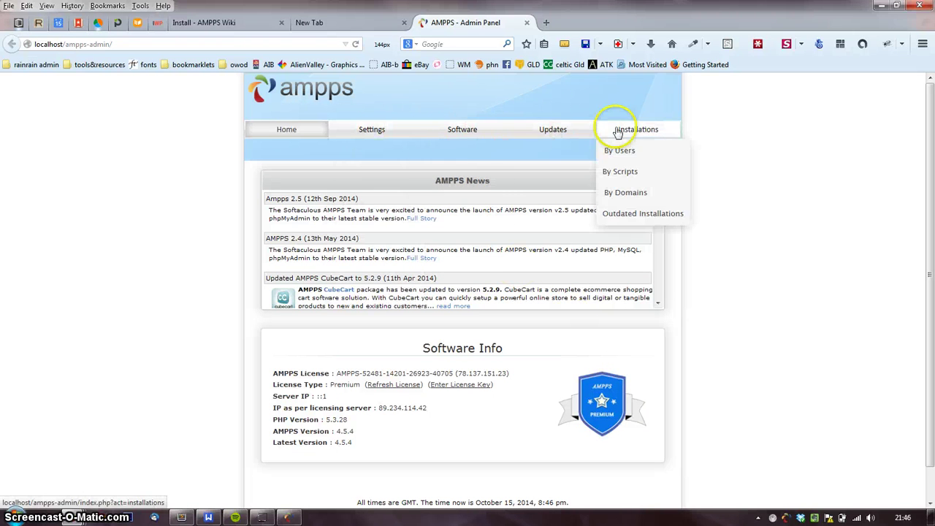
click(529, 23)
- Open AMPPS Home from the control center and look over its configuration tools and script categories
click(287, 516)
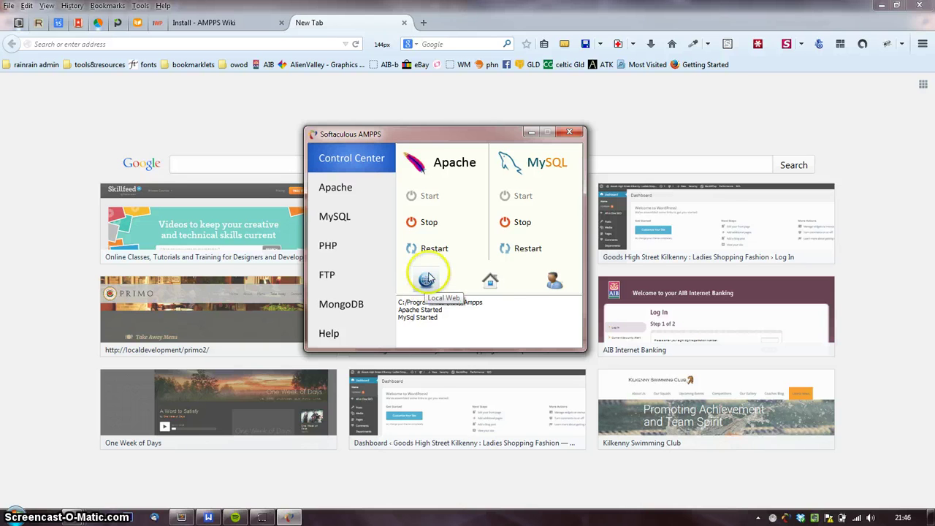
click(490, 282)
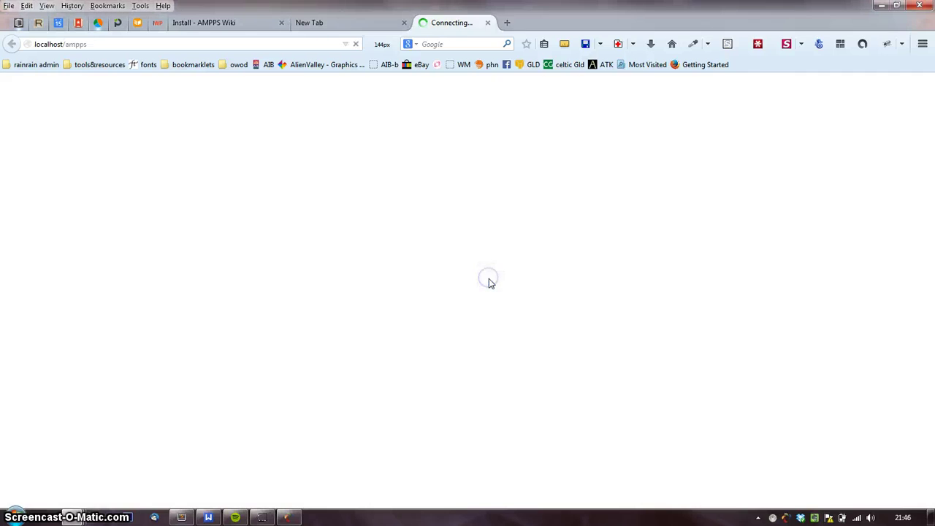
scroll(656, 361, down, 5)
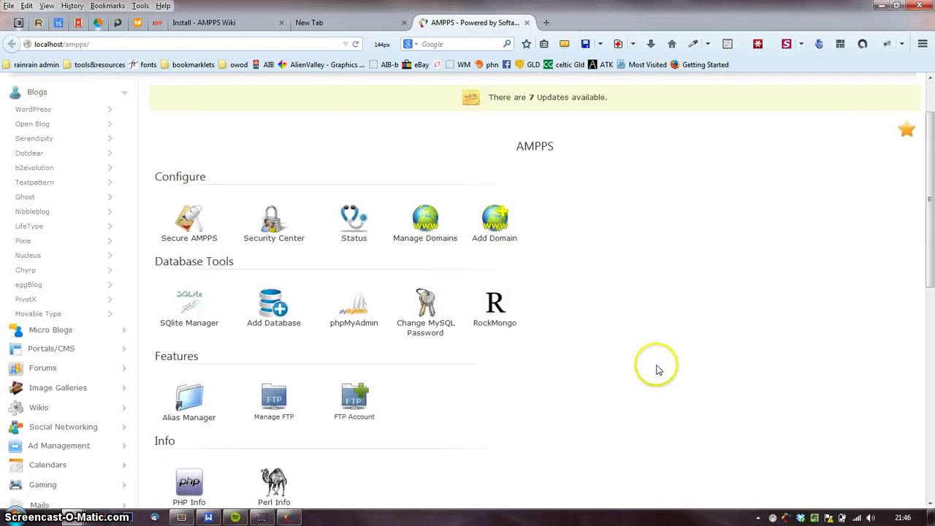
scroll(656, 369, up, 5)
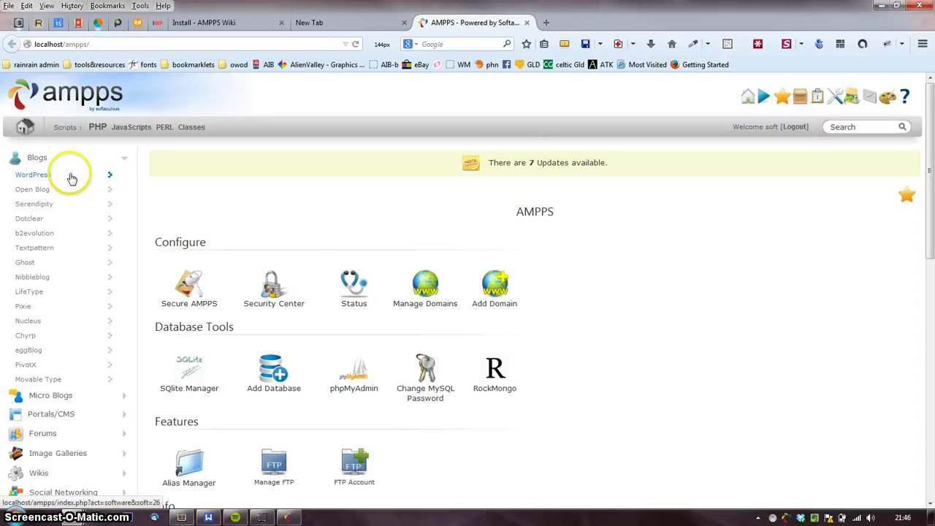
- Open the localhost web directory from the AMPPS control center, examine the localdevelopment folder's contents and return to the root listing
click(288, 517)
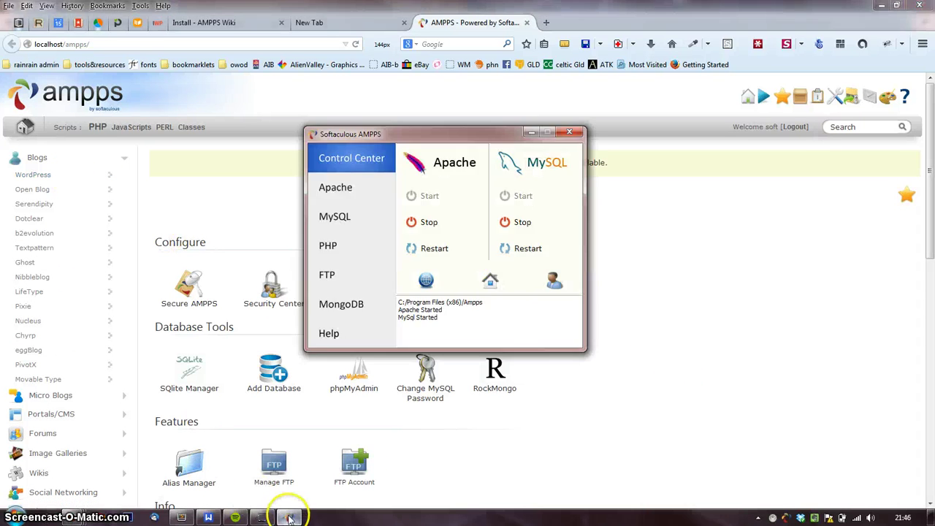
click(426, 281)
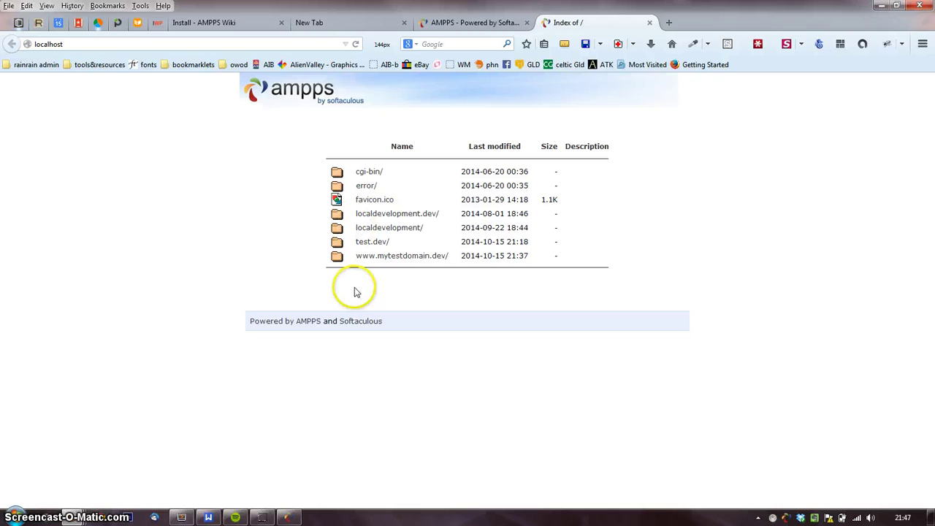
click(337, 230)
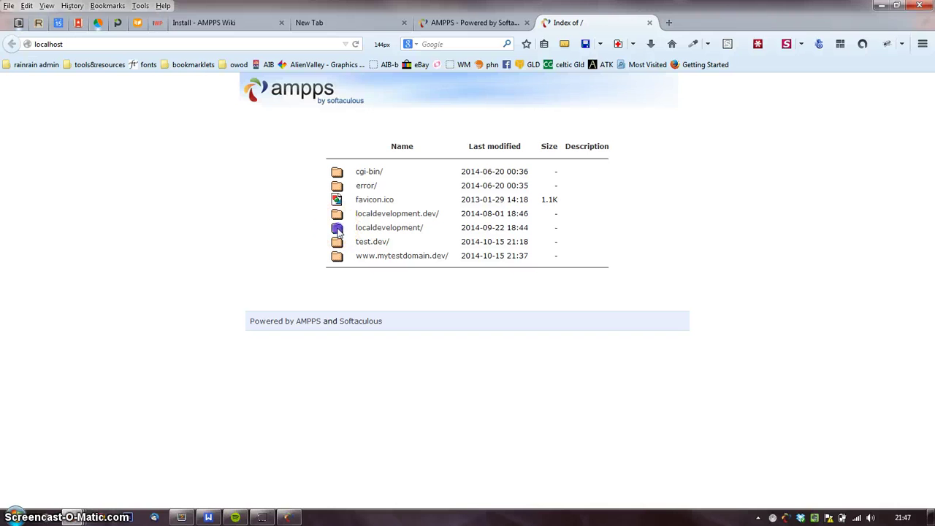
click(362, 228)
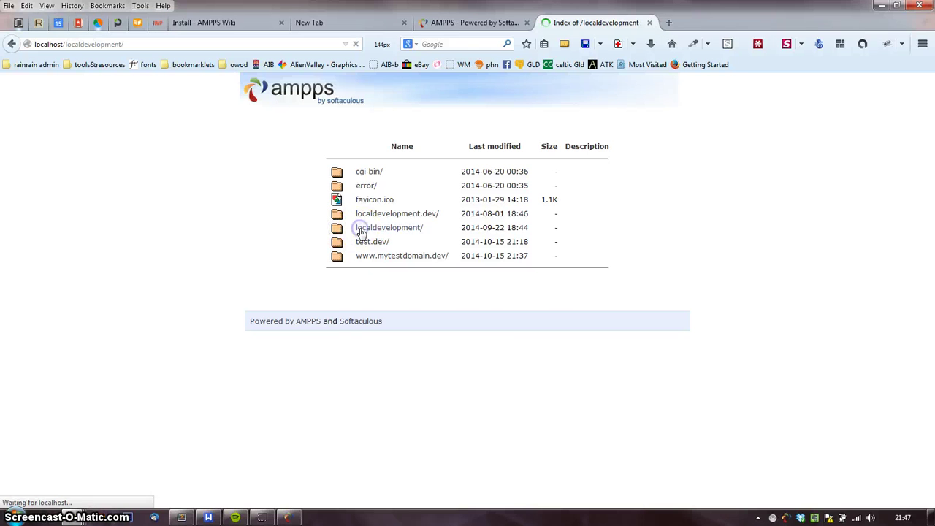
scroll(278, 198, down, 2)
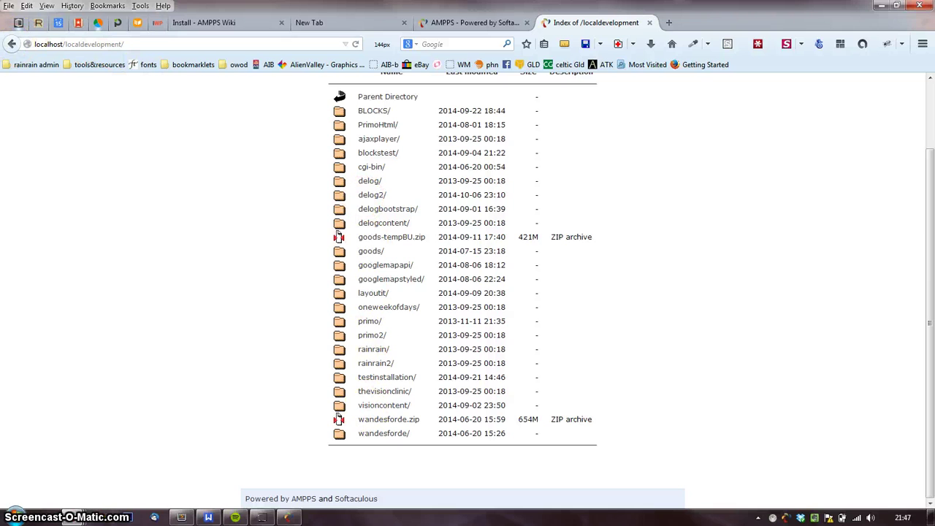
click(13, 44)
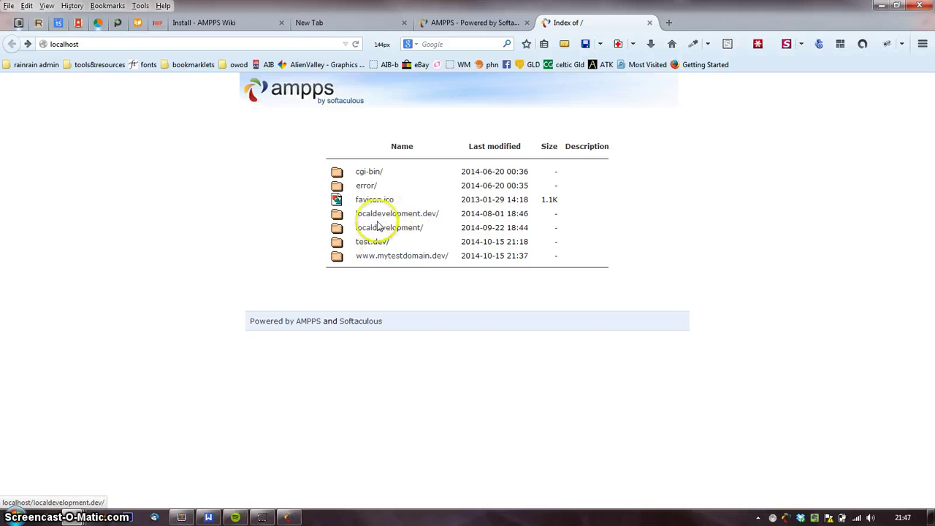
click(445, 24)
scroll(683, 406, down, 3)
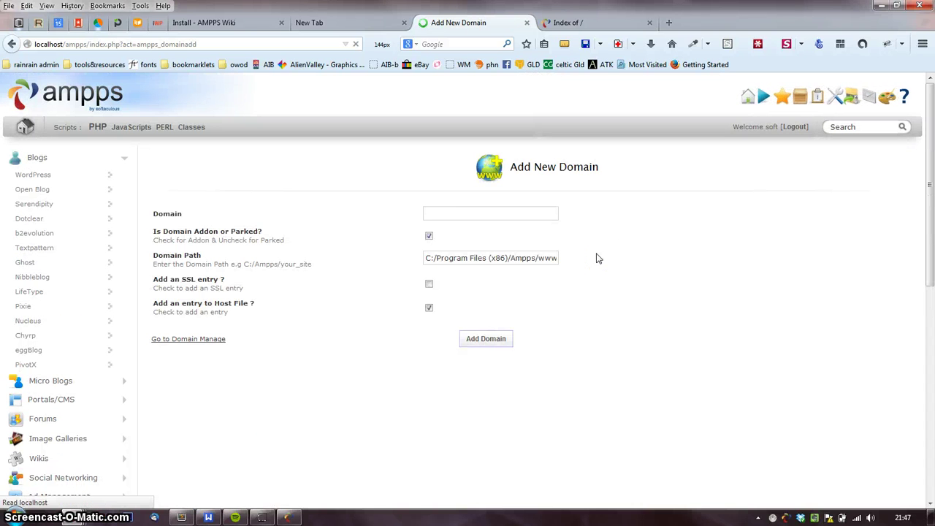
click(467, 214)
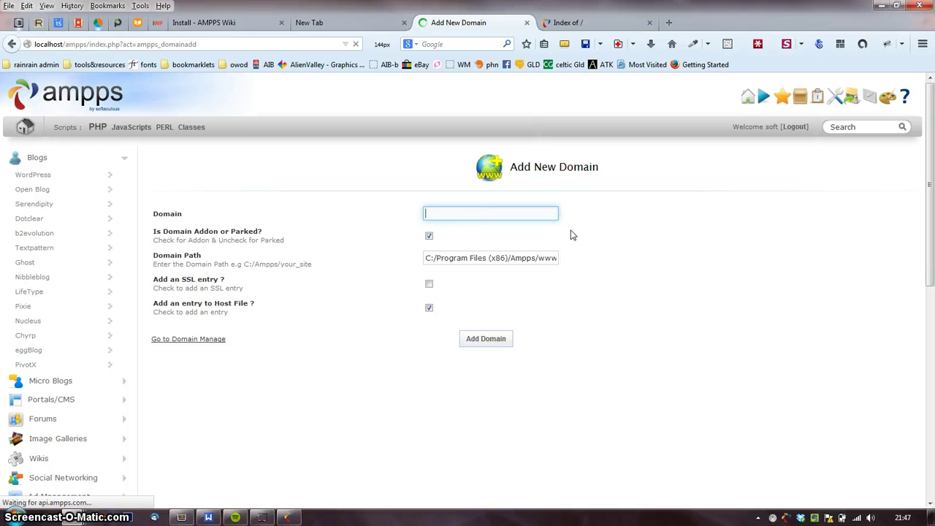
text(www.mydomain.dev)
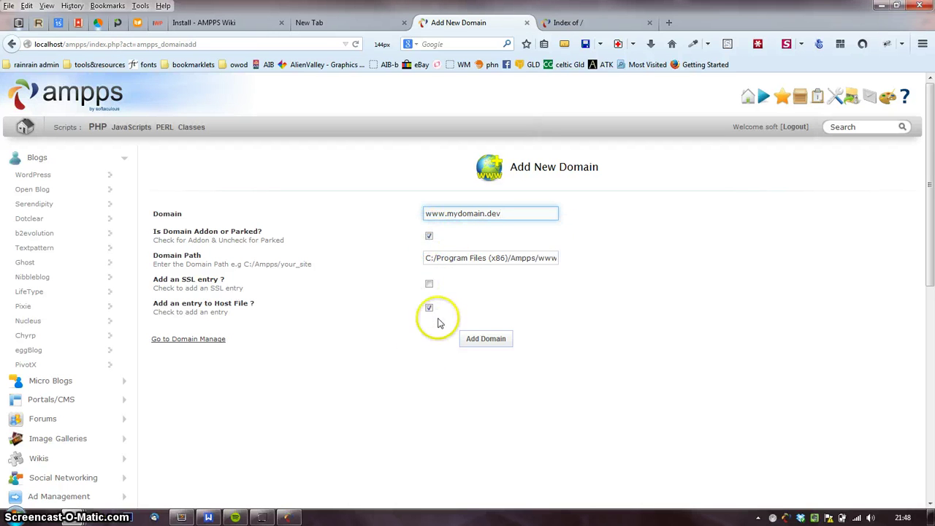
click(482, 339)
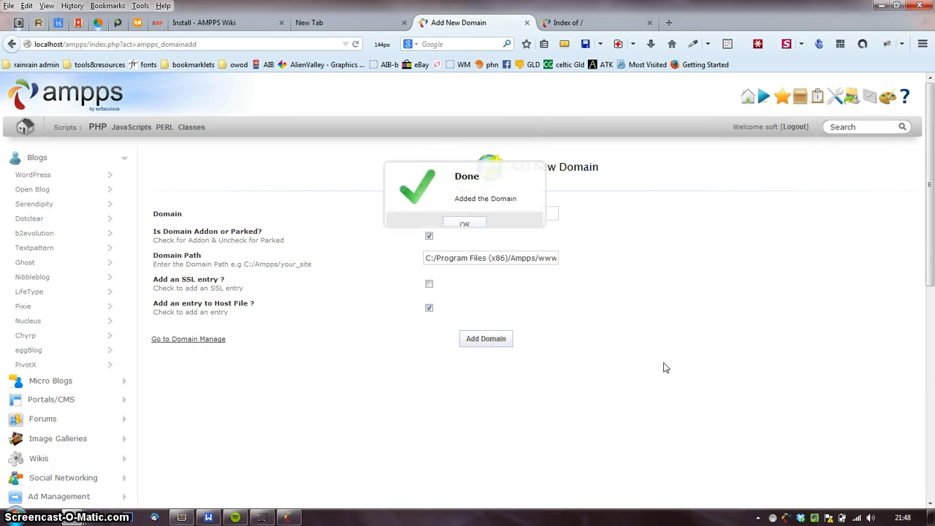
click(459, 233)
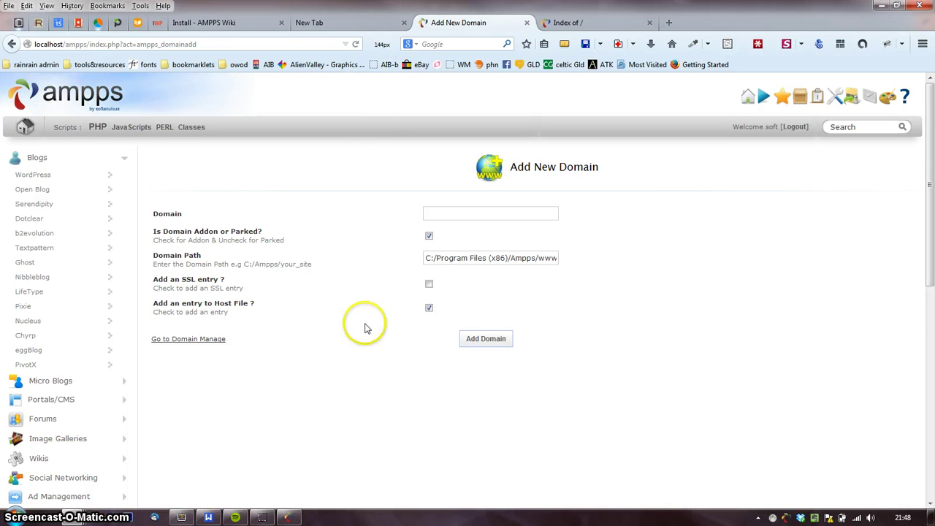
click(561, 23)
click(355, 44)
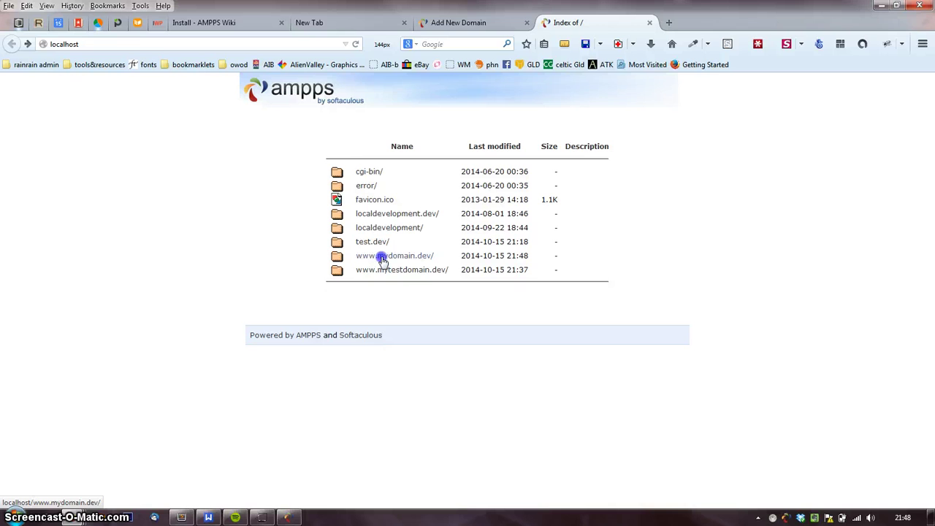
click(382, 259)
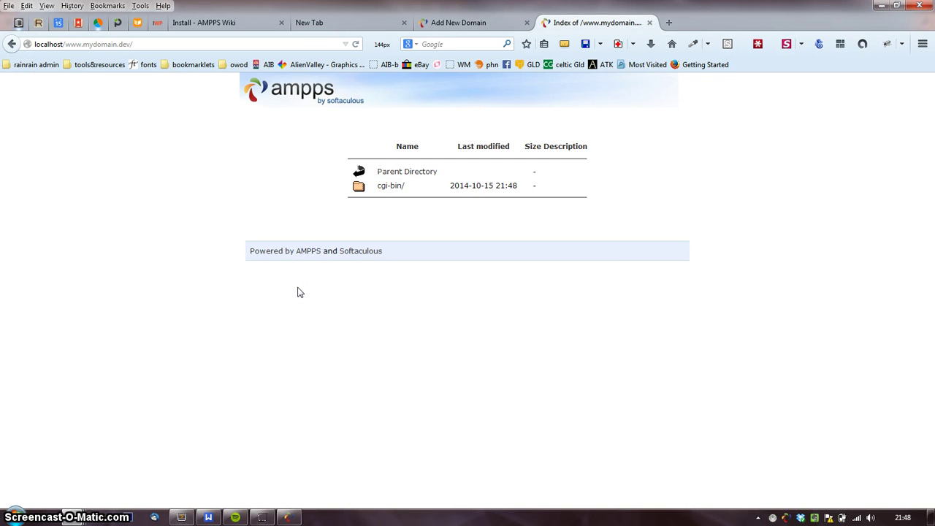
click(12, 44)
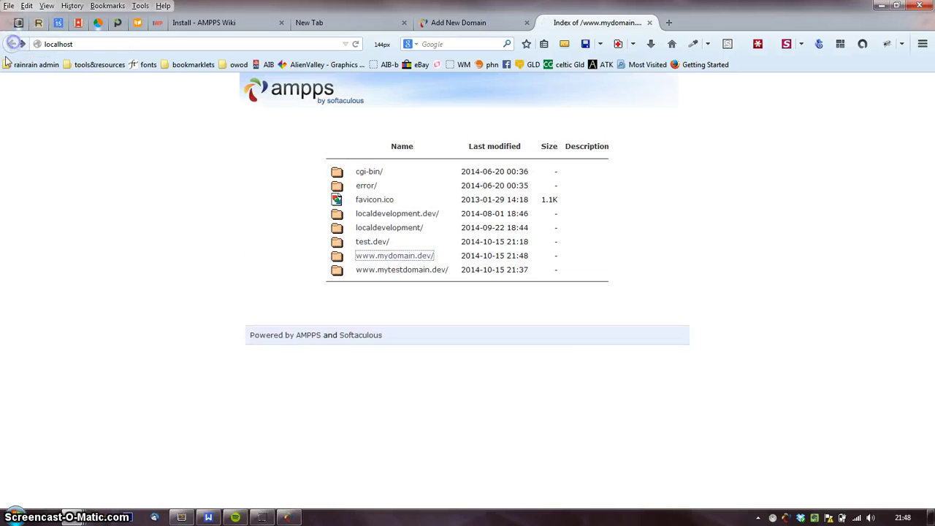
click(27, 44)
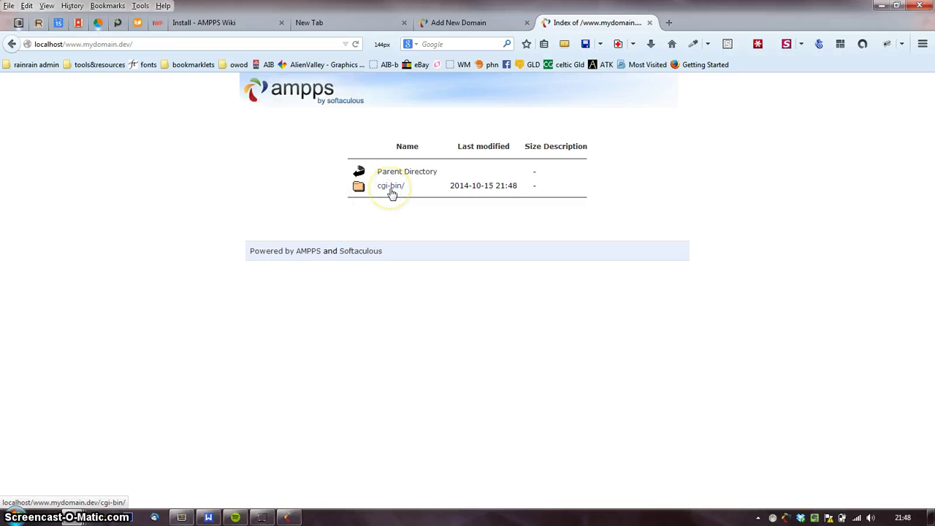
- Switch to Windows Explorer and browse to the www folder in C:/Program Files (x86)/Ampps
click(50, 517)
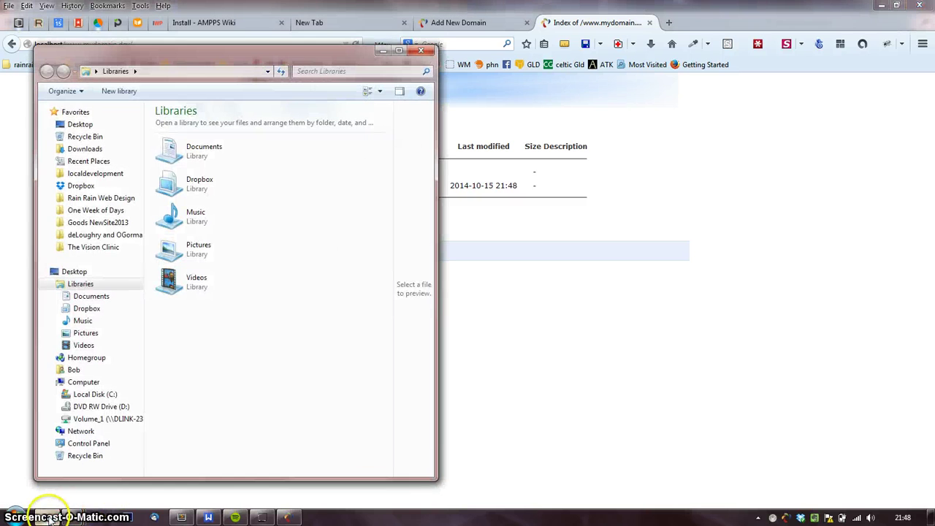
click(86, 394)
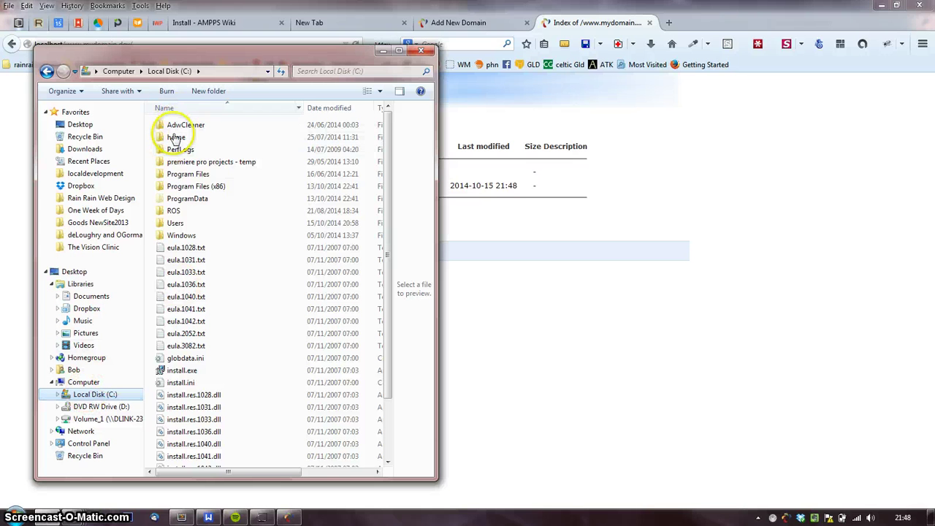
click(190, 189)
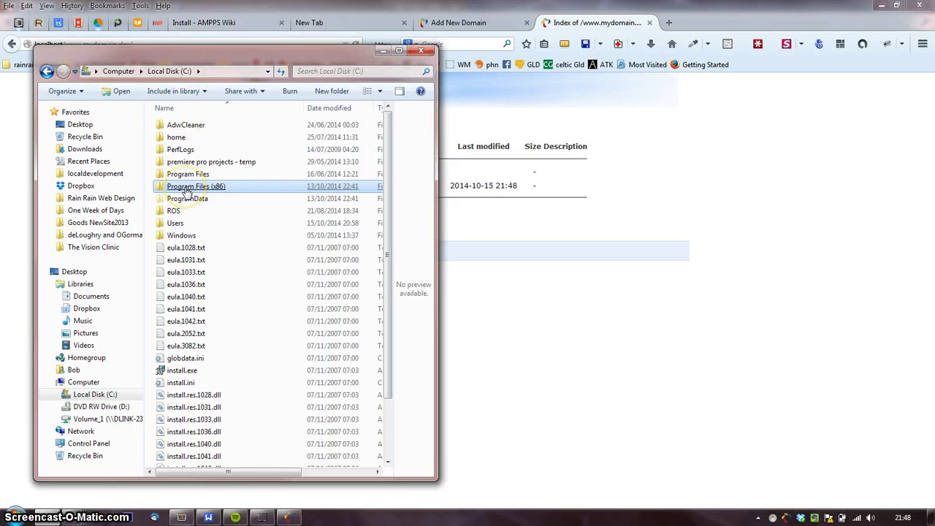
double_click(187, 187)
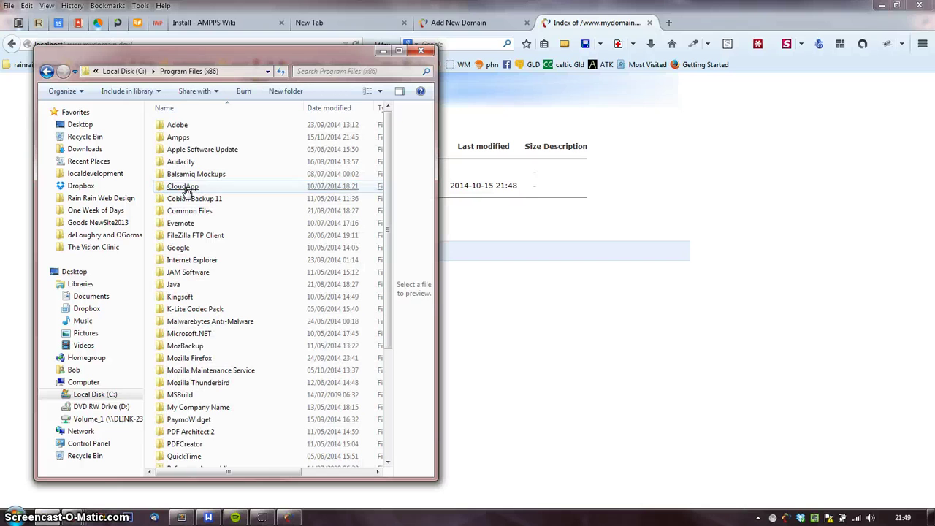
click(184, 187)
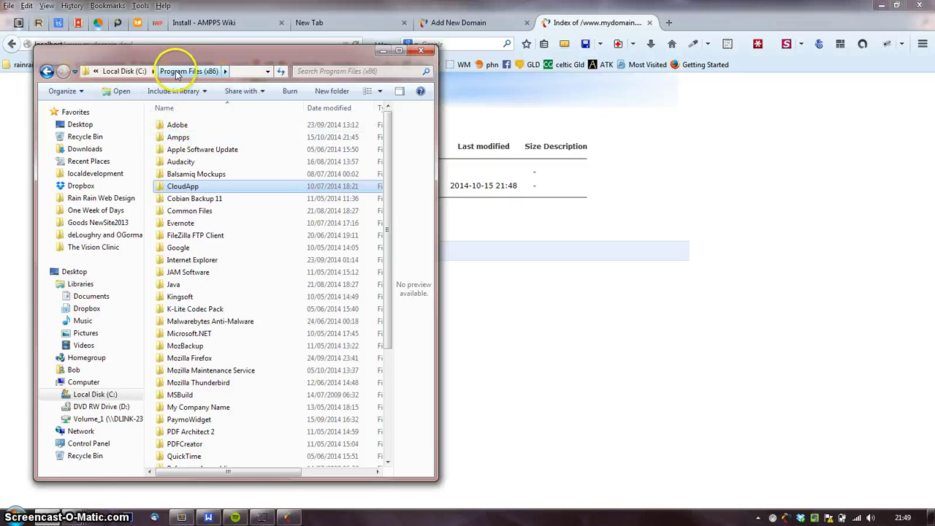
click(177, 139)
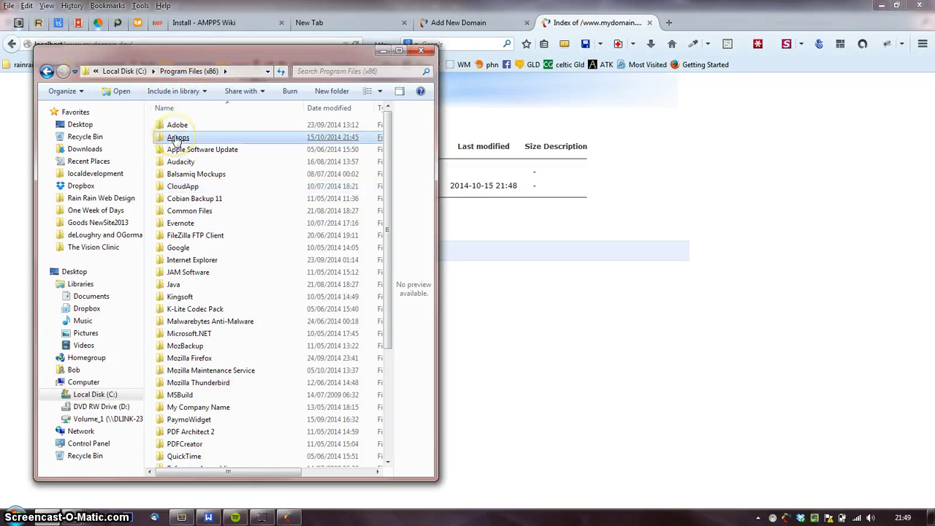
double_click(178, 139)
click(177, 137)
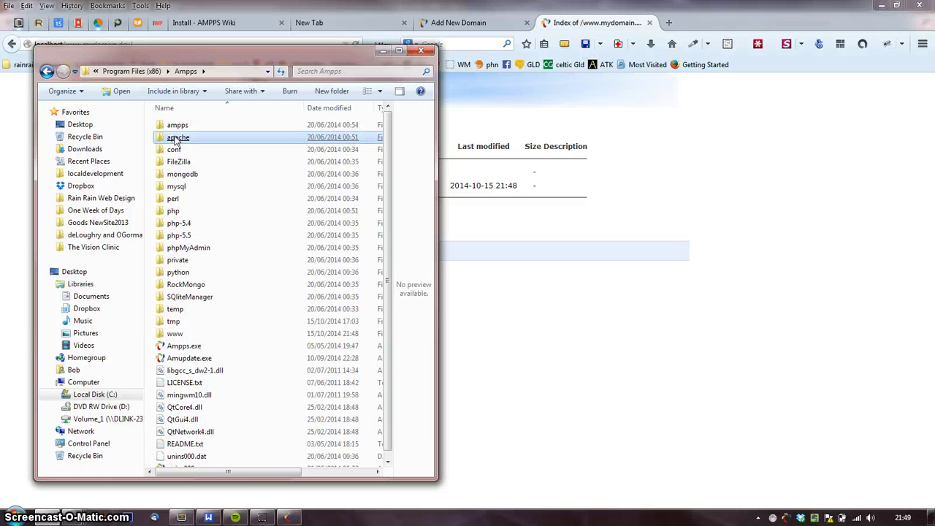
click(175, 335)
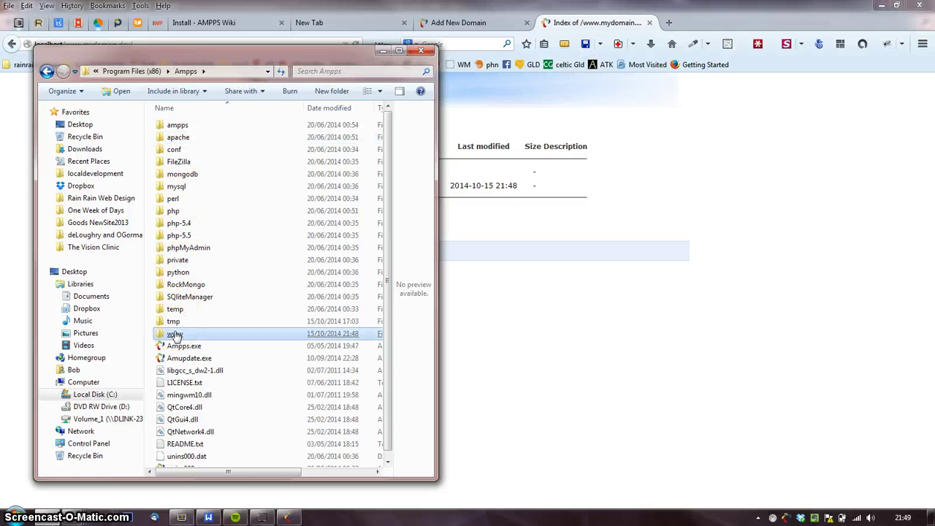
double_click(174, 335)
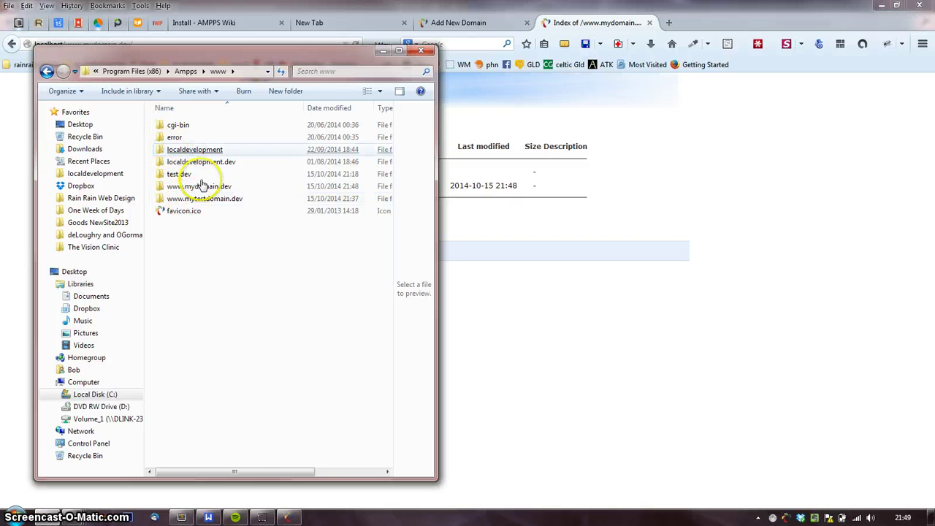
click(174, 136)
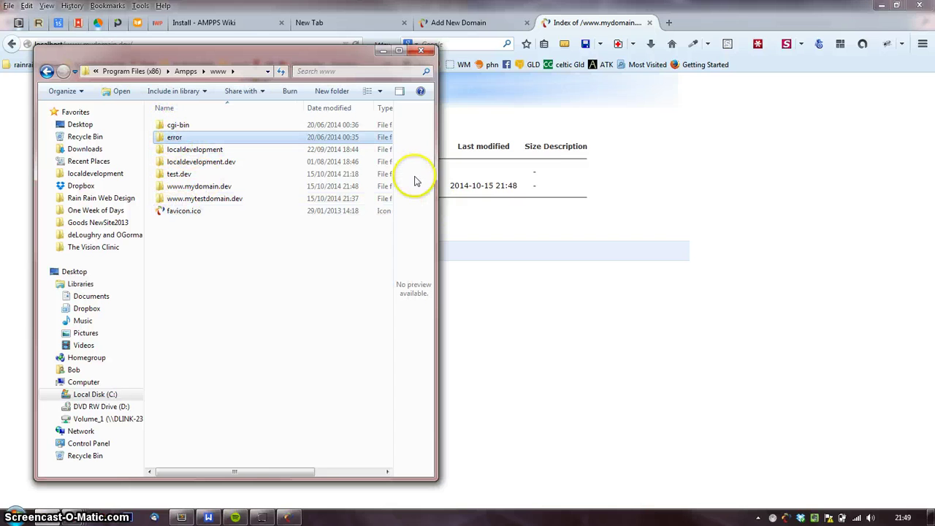
click(547, 276)
click(12, 44)
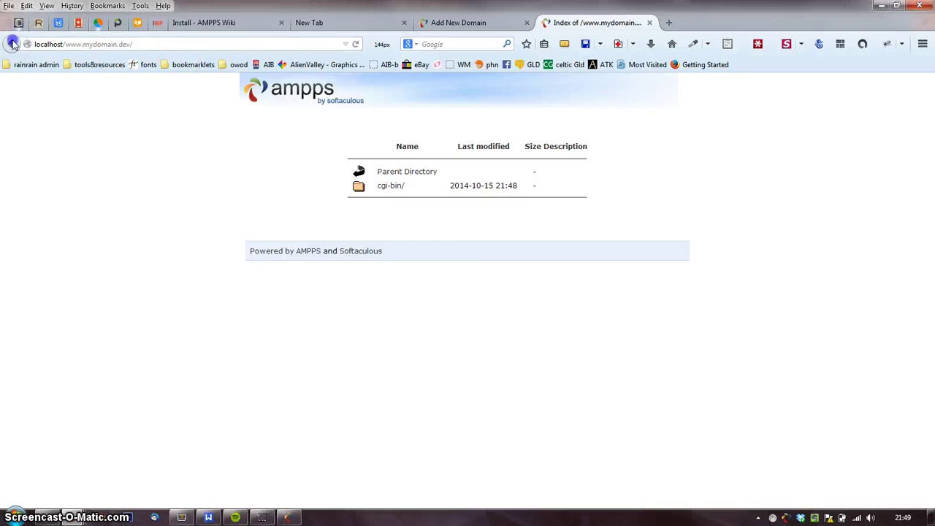
click(52, 516)
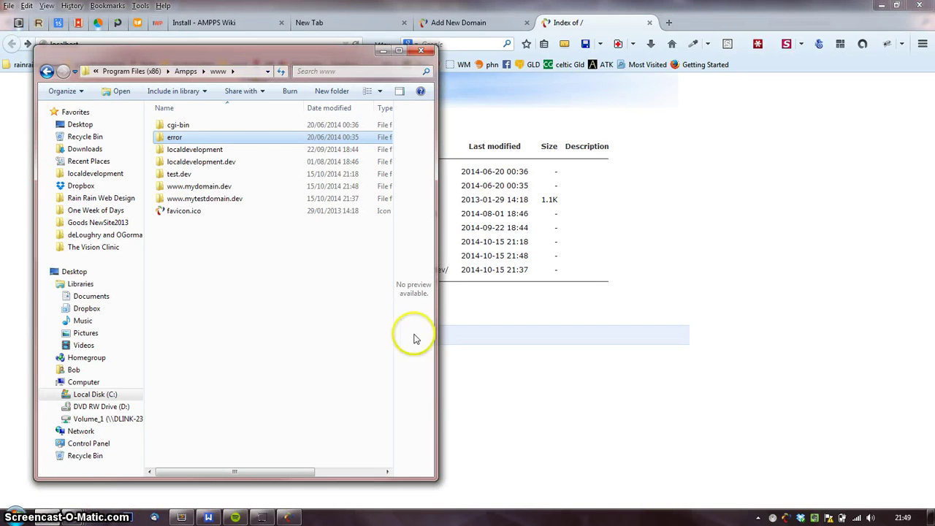
drag(436, 342, 274, 337)
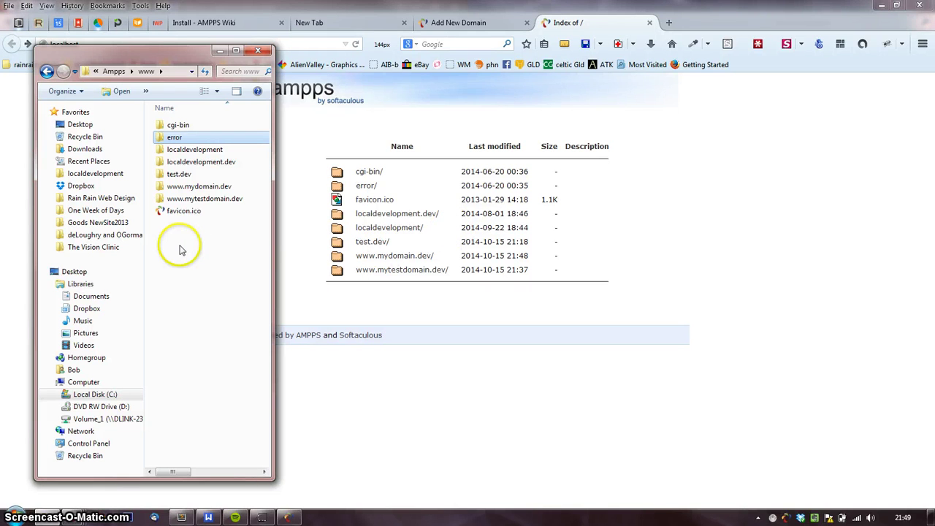
double_click(183, 189)
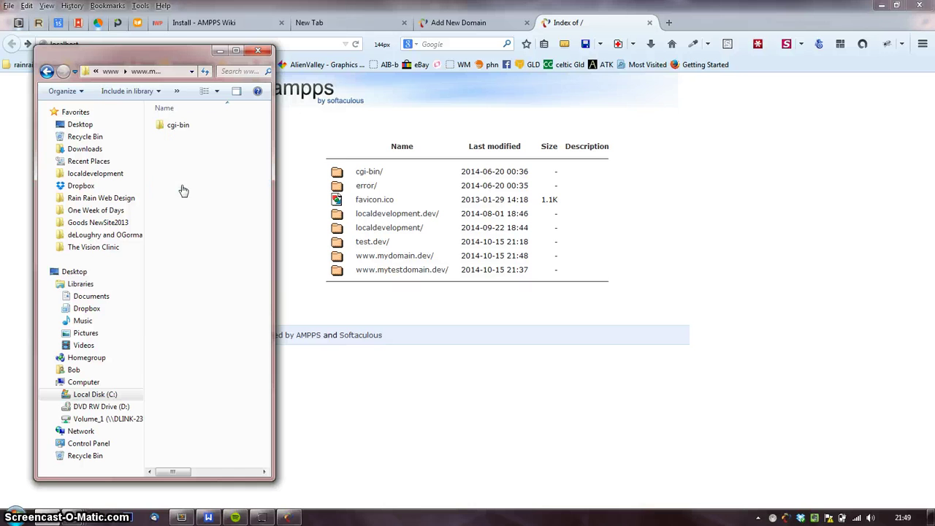
click(385, 255)
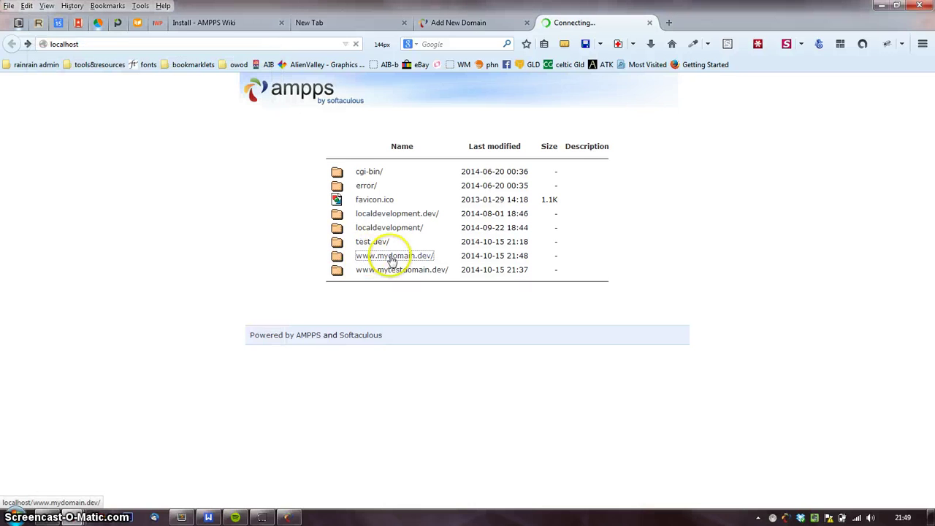
click(57, 518)
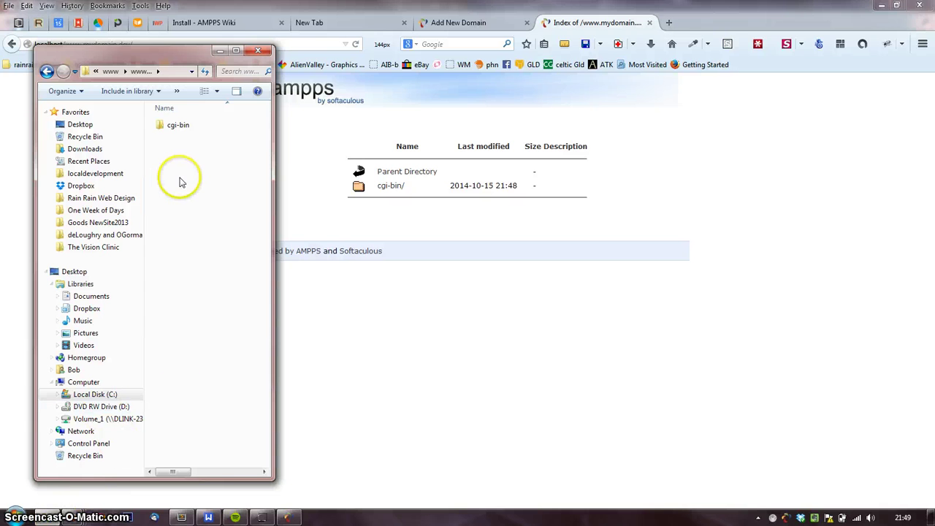
click(178, 126)
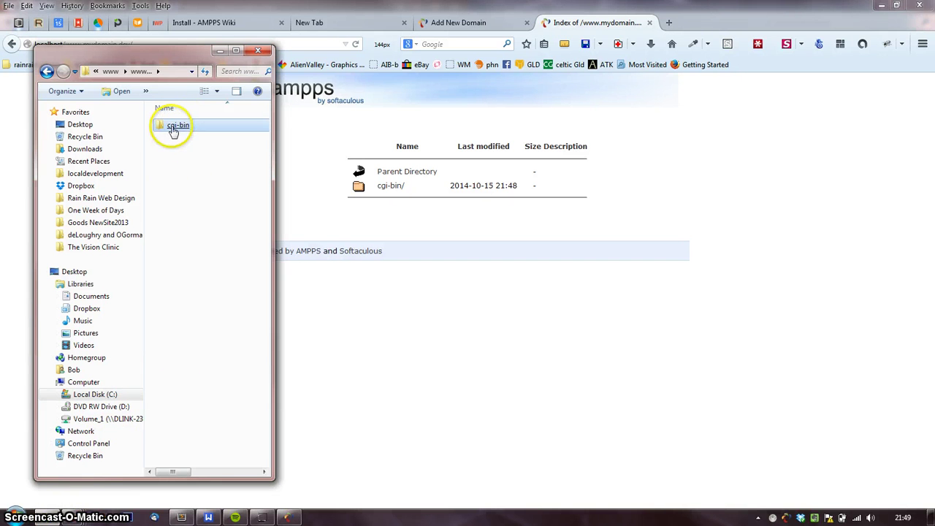
right_click(173, 132)
click(219, 363)
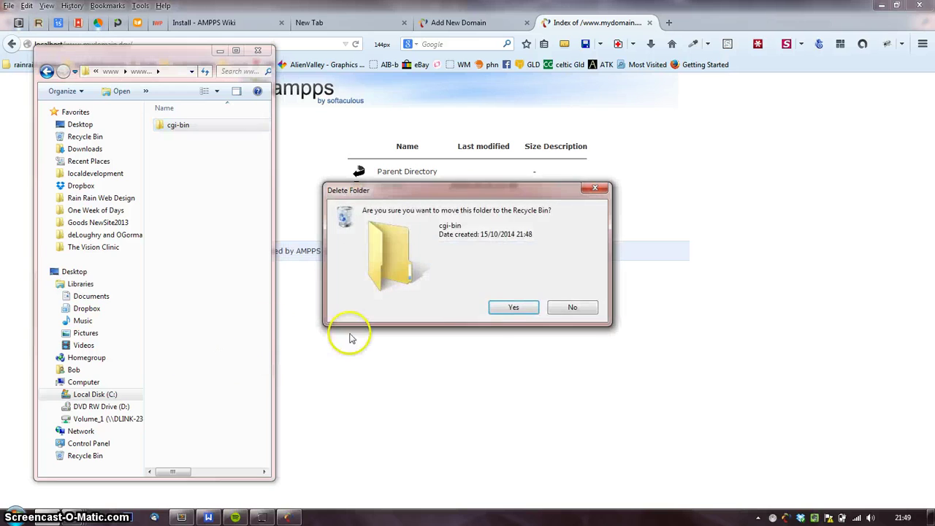
click(513, 307)
click(431, 310)
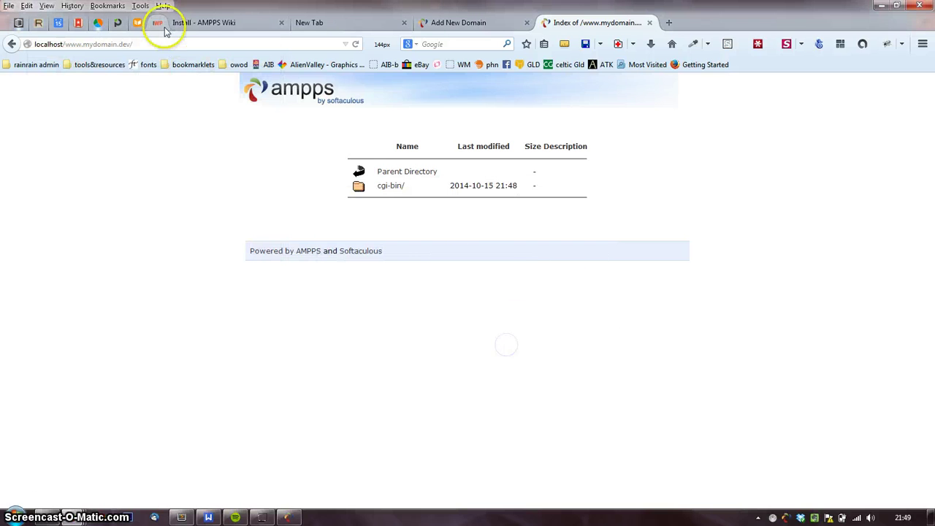
click(353, 46)
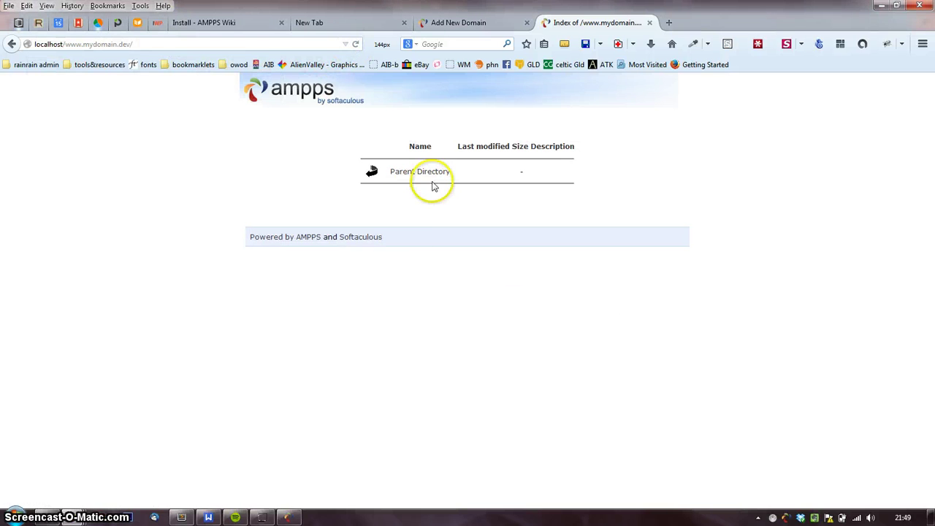
click(44, 518)
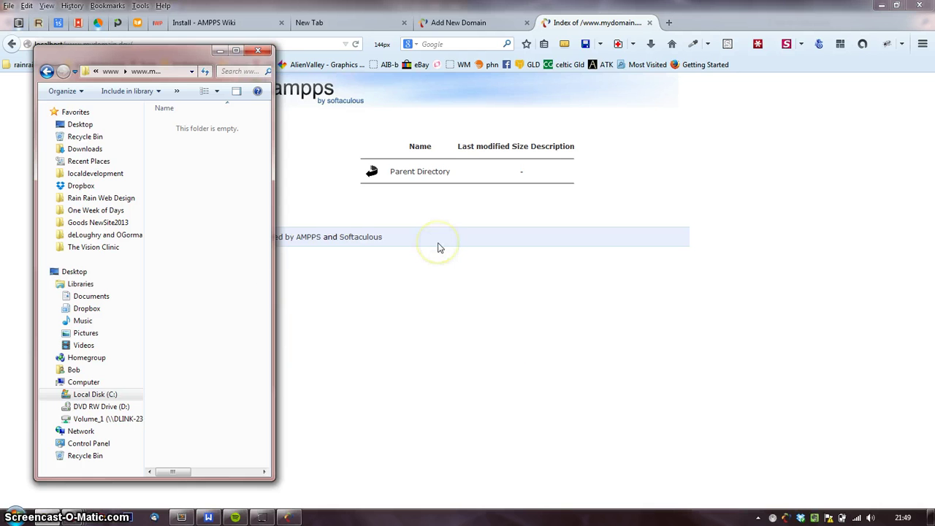
click(429, 288)
key(super+Right)
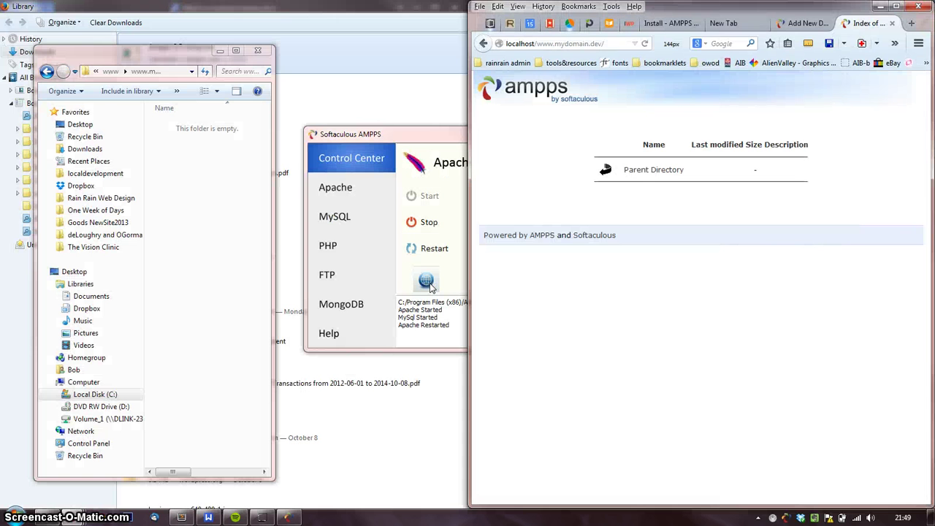
drag(166, 67, 132, 21)
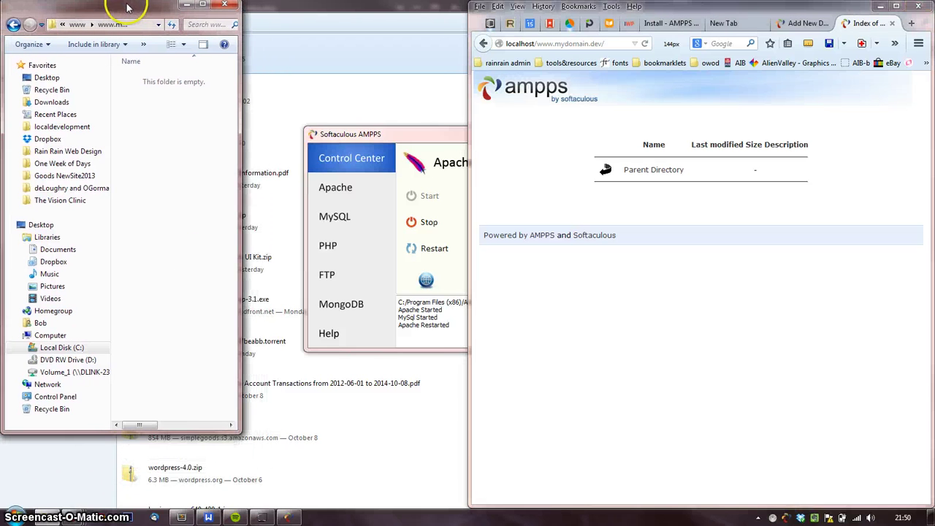
drag(241, 435, 266, 494)
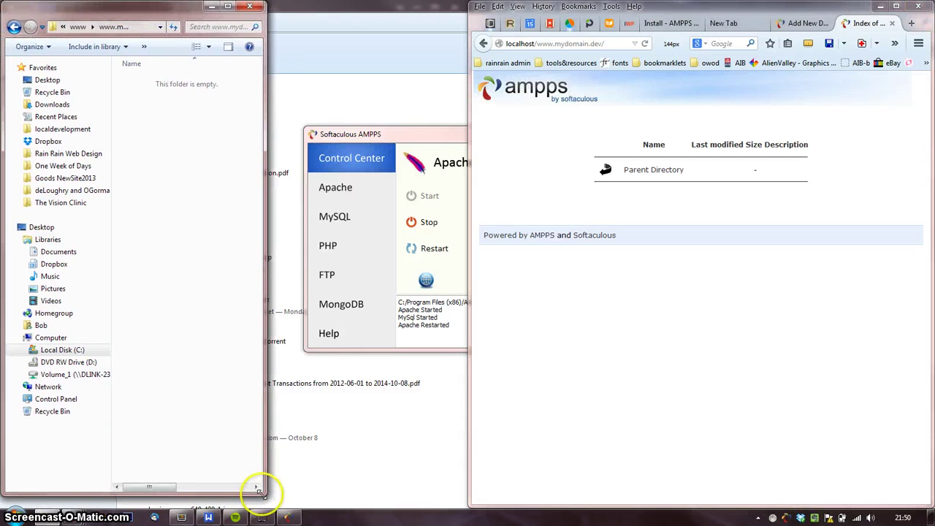
drag(467, 372, 295, 353)
click(148, 133)
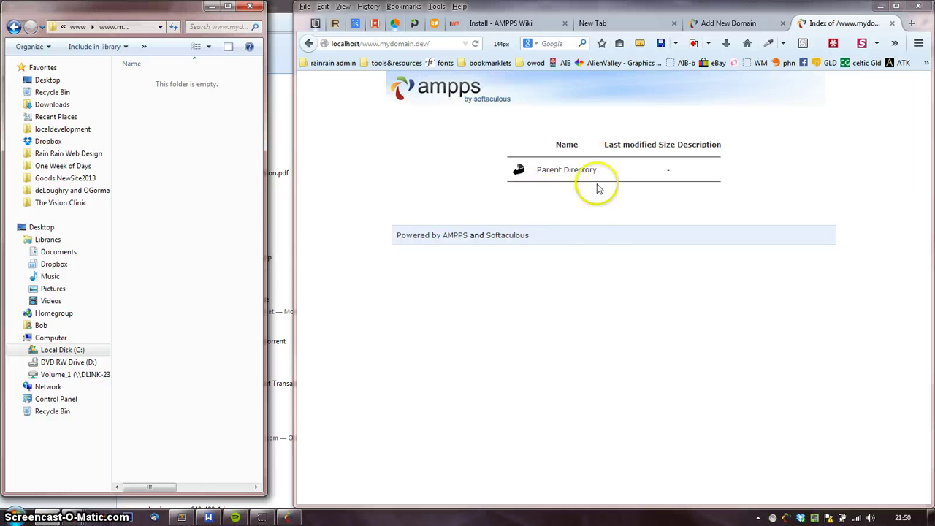
right_click(147, 106)
mouse_move(212, 244)
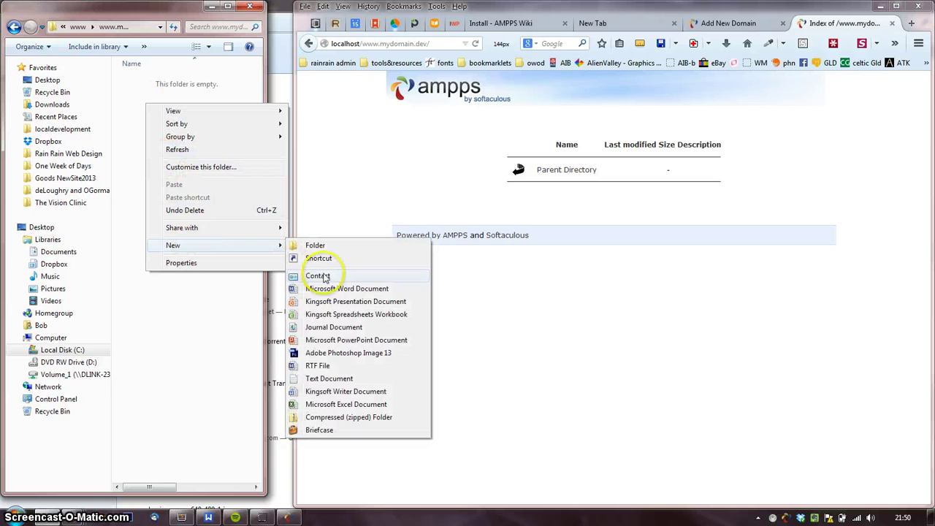
click(333, 379)
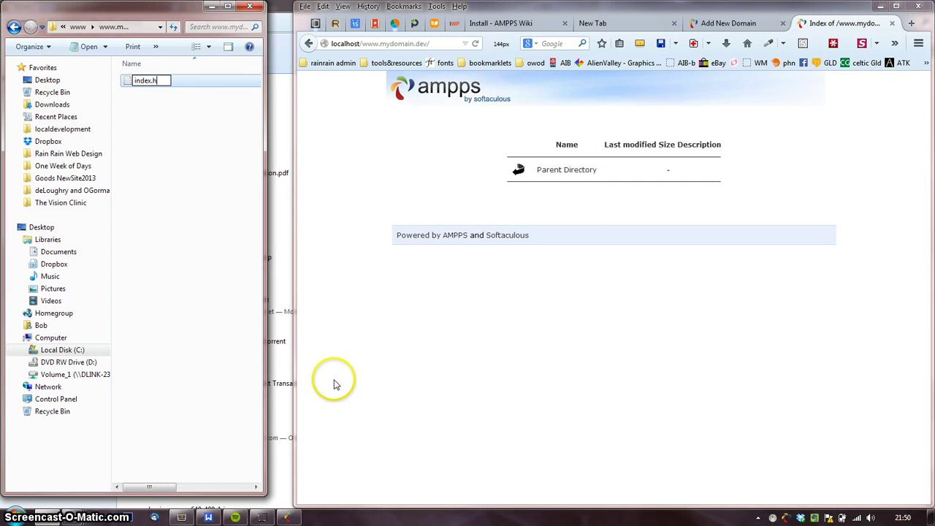
key(Return)
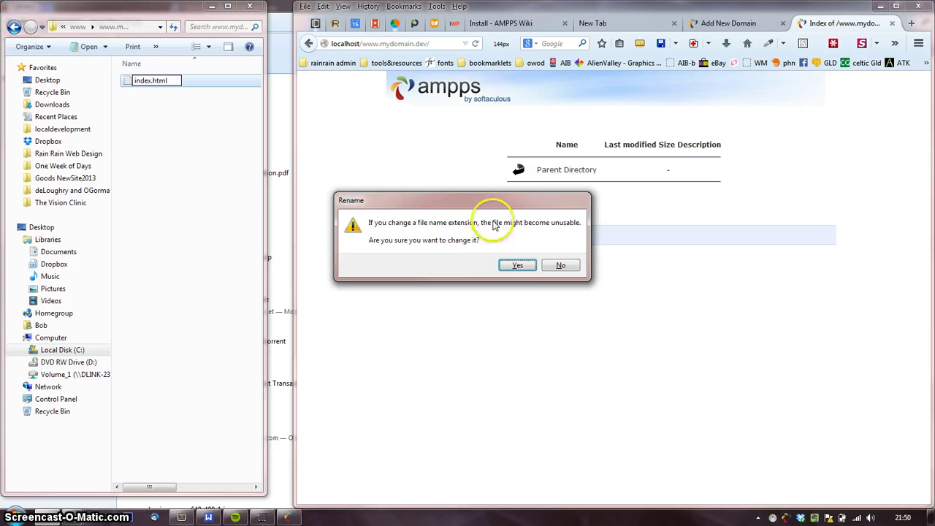
click(517, 266)
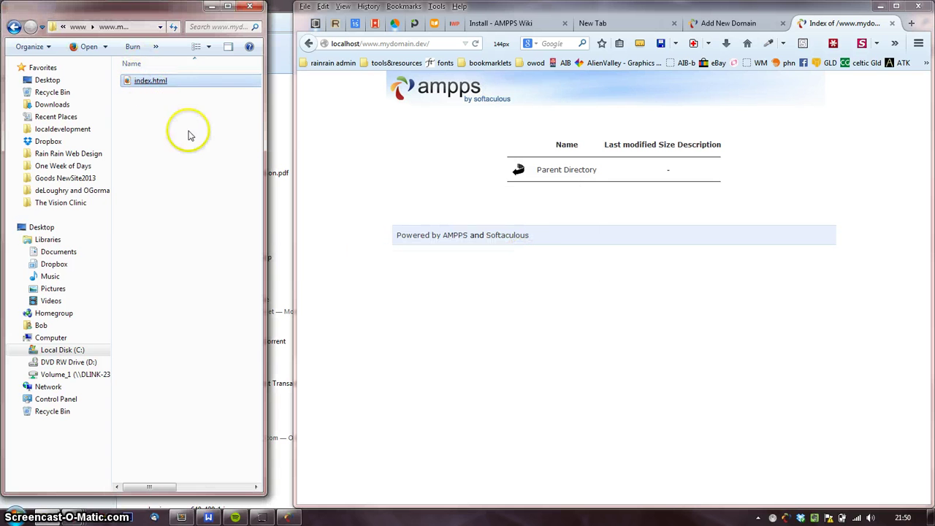
click(146, 84)
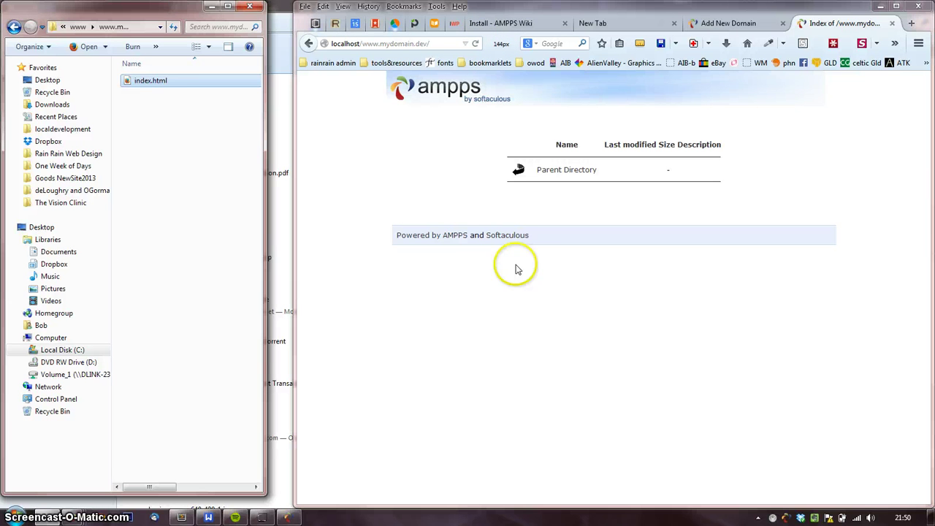
click(476, 44)
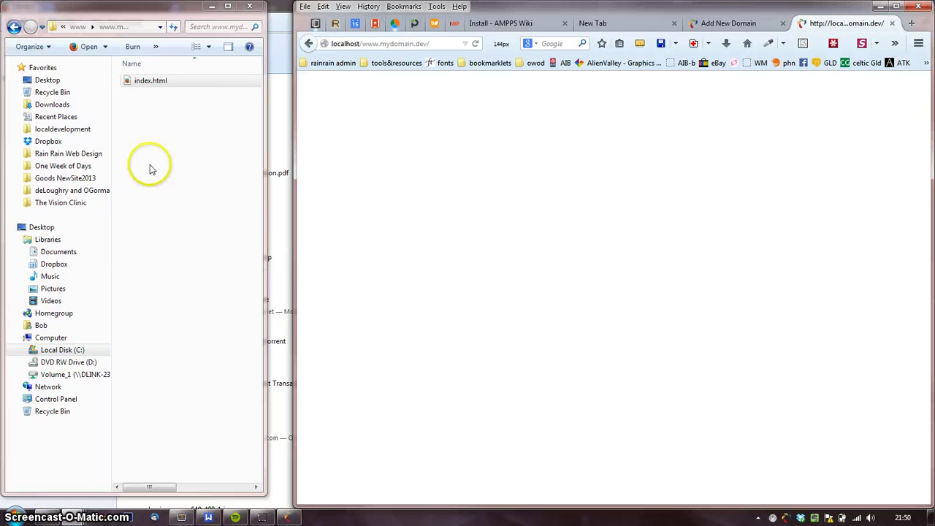
click(144, 86)
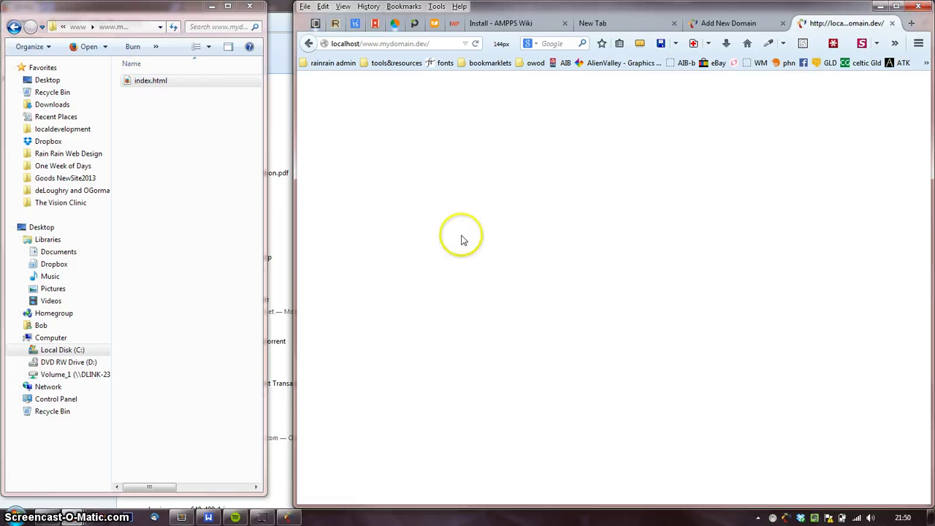
click(189, 151)
right_click(154, 83)
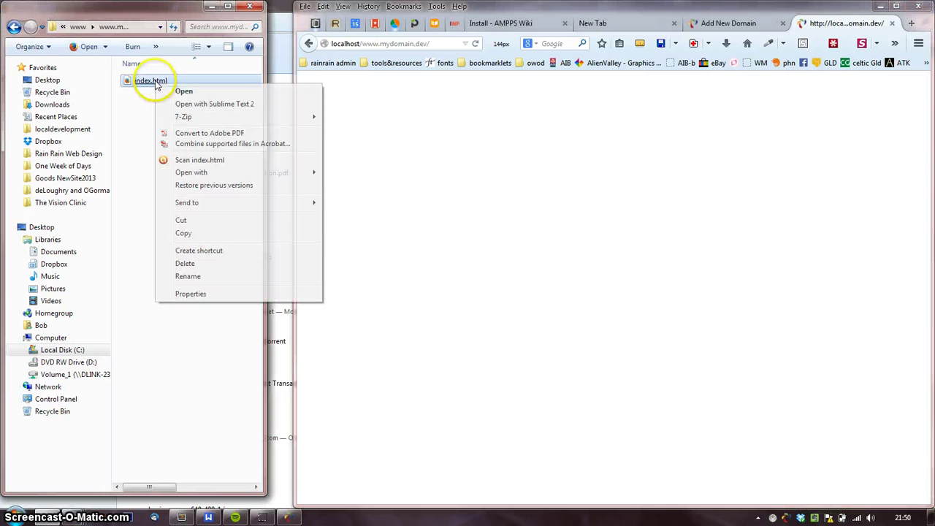
click(210, 267)
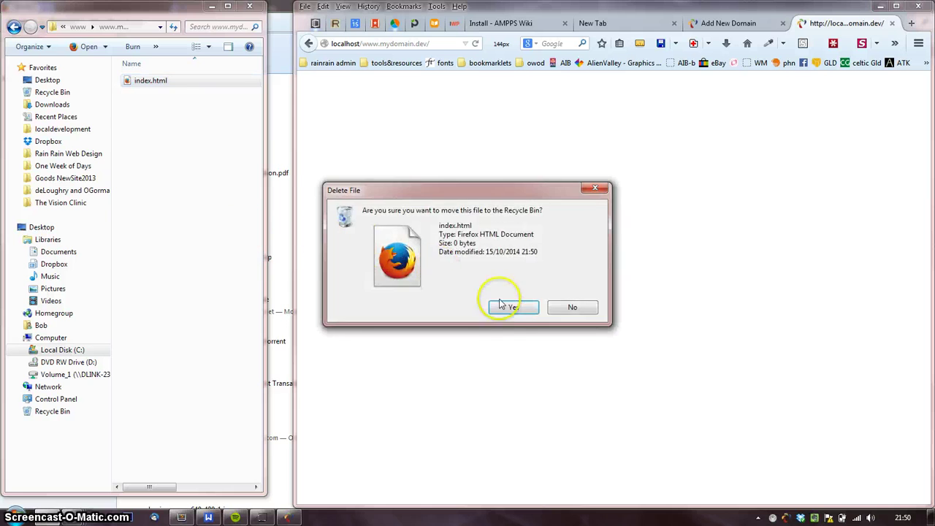
click(433, 307)
click(475, 43)
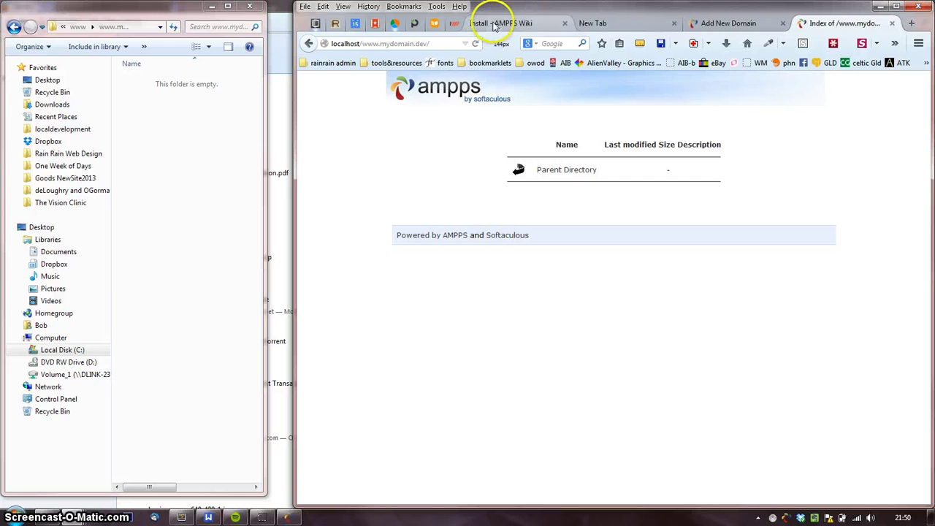
- Switch to the AMPPS control center, open the AMPPS home page from it and widen the browser window
click(289, 518)
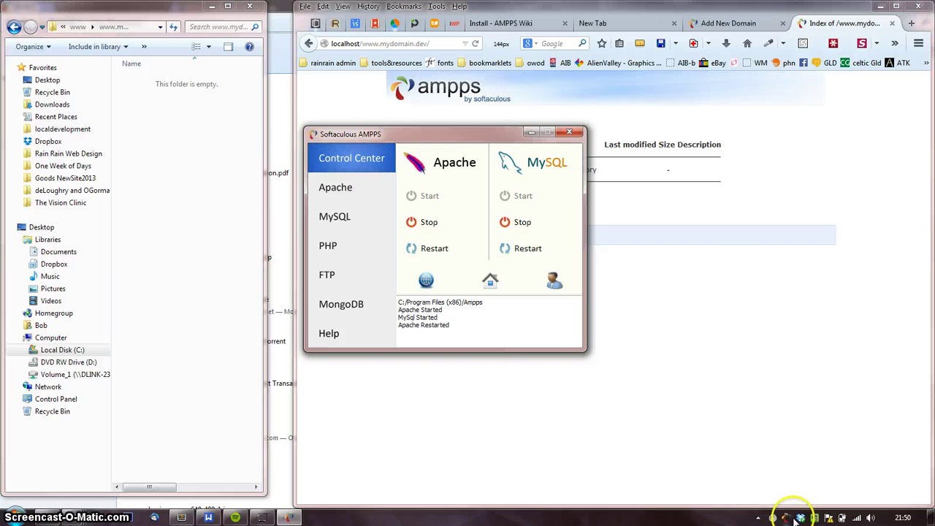
click(491, 283)
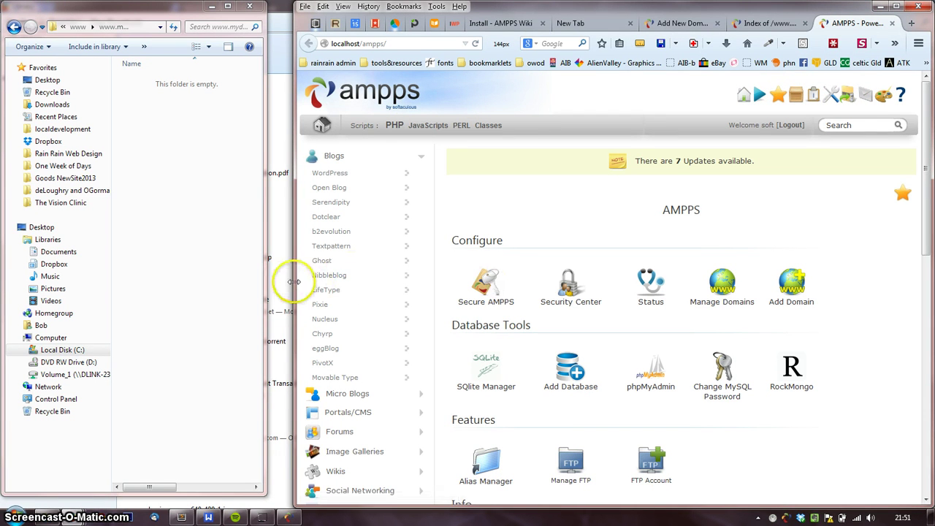
drag(294, 282, 246, 277)
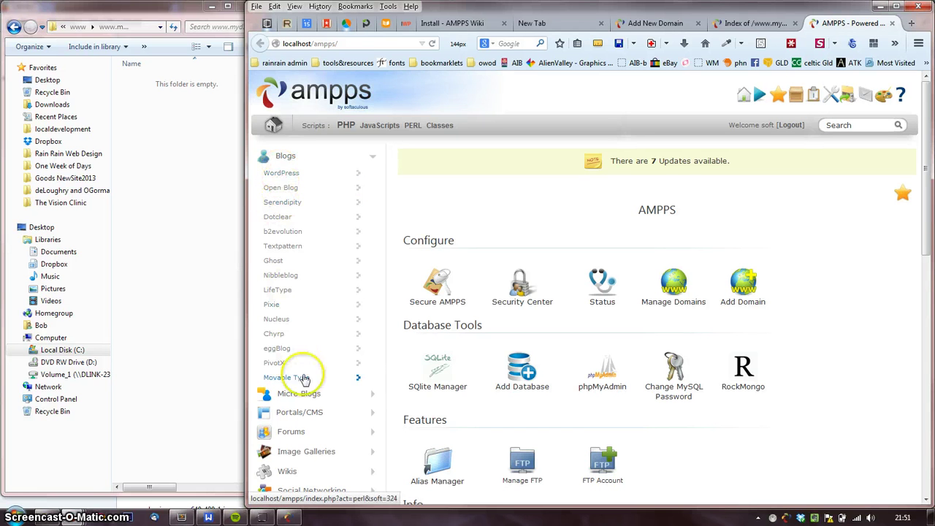
- Find WordPress among the blog scripts and open its installation form
click(375, 158)
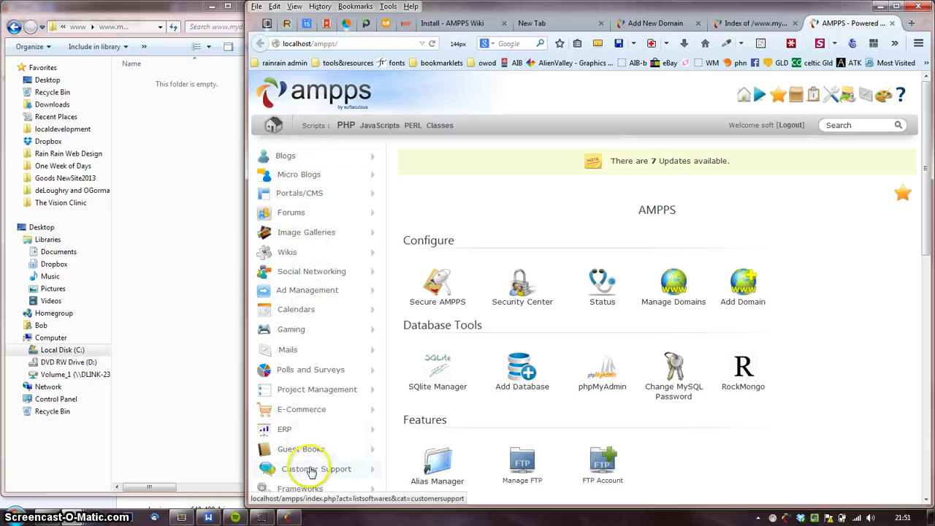
click(371, 160)
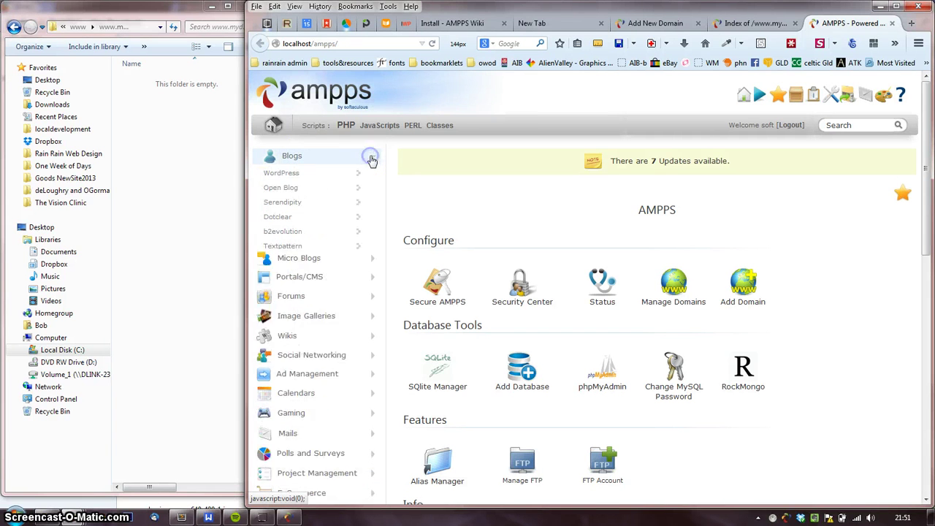
click(284, 177)
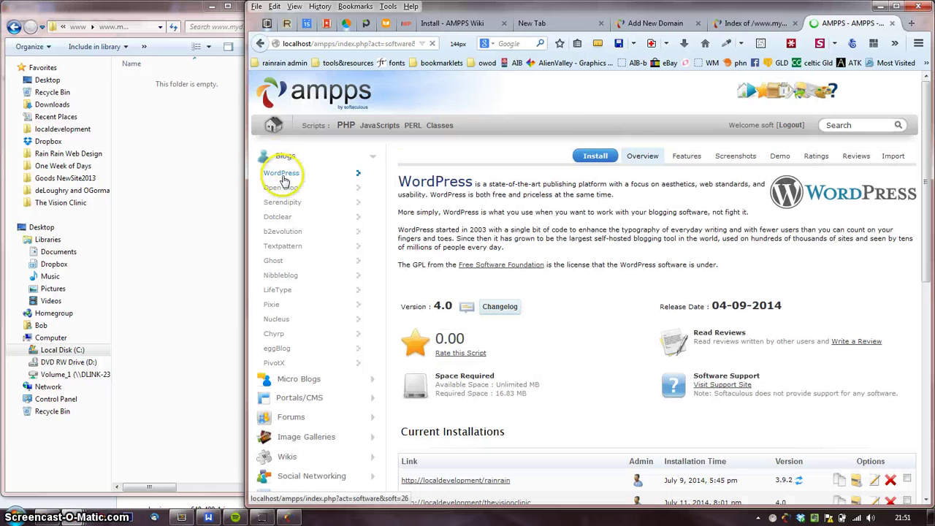
click(596, 157)
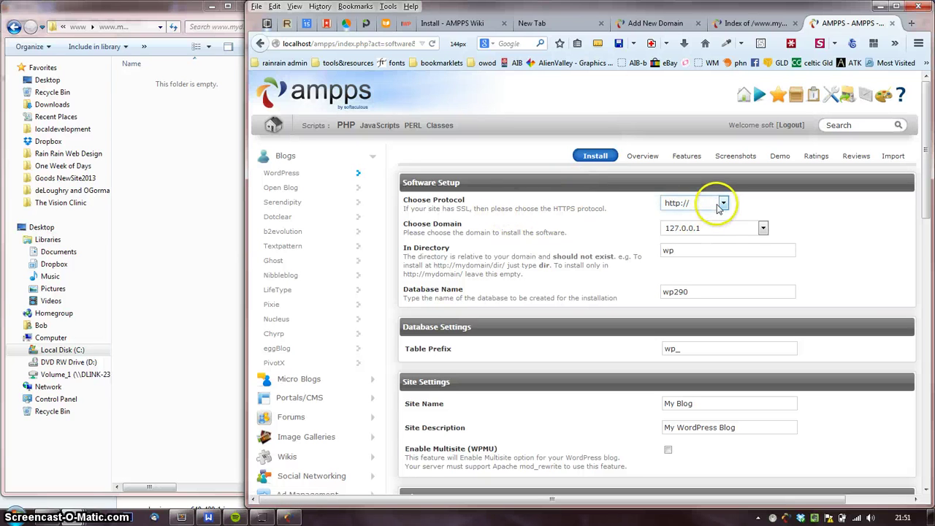
click(720, 205)
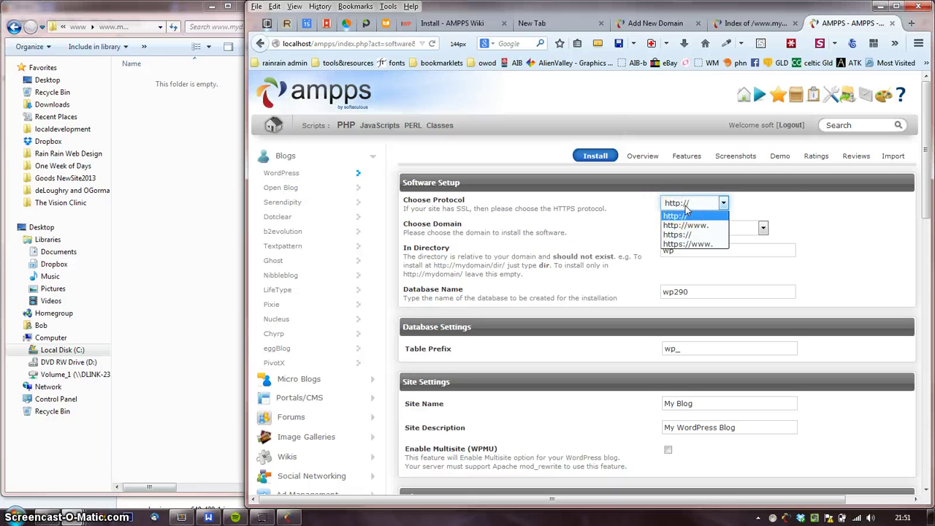
click(772, 199)
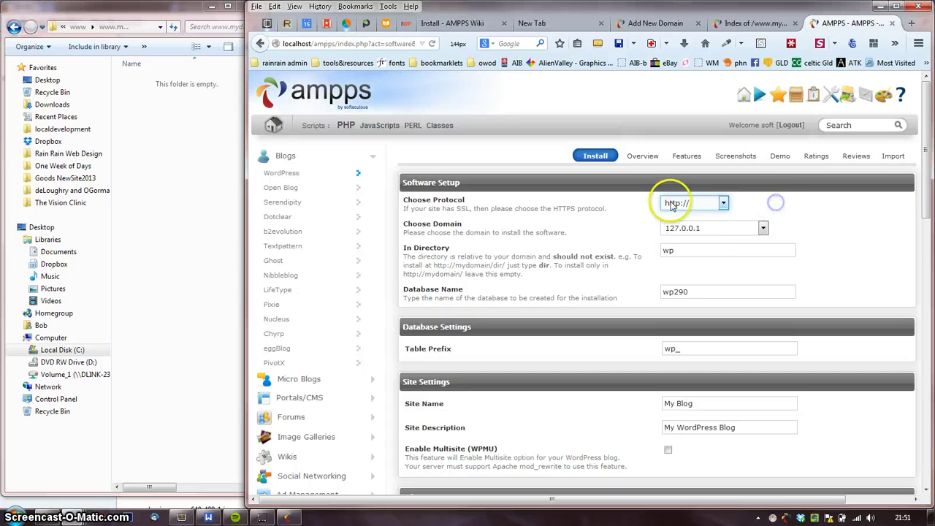
click(703, 228)
click(729, 293)
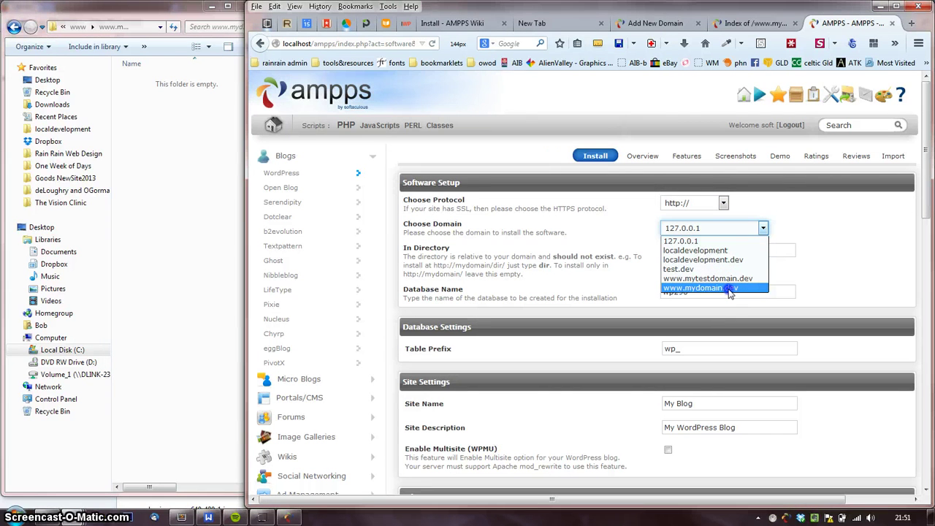
click(729, 293)
click(126, 150)
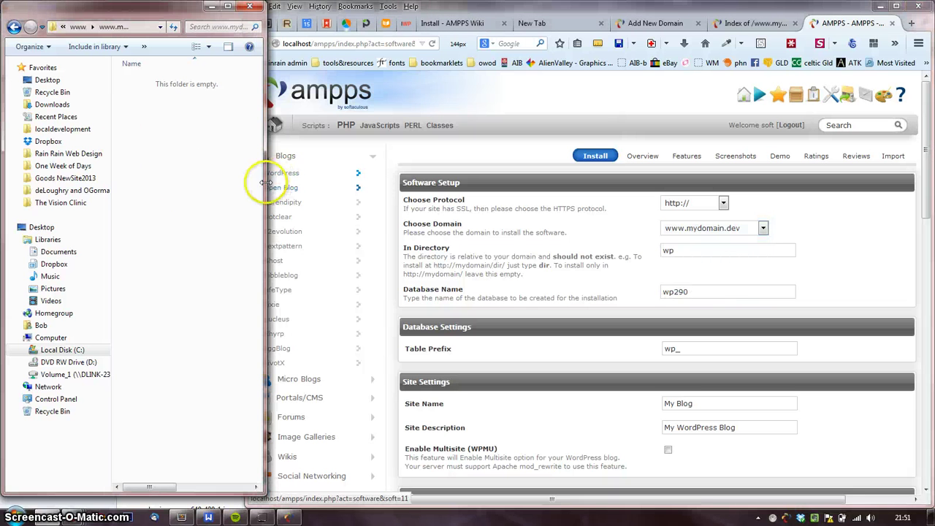
drag(262, 188, 282, 219)
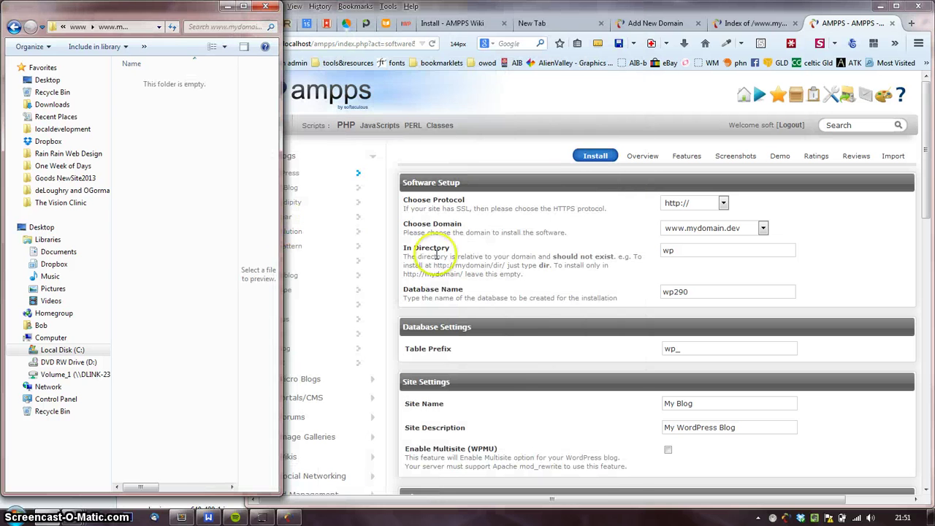
click(820, 241)
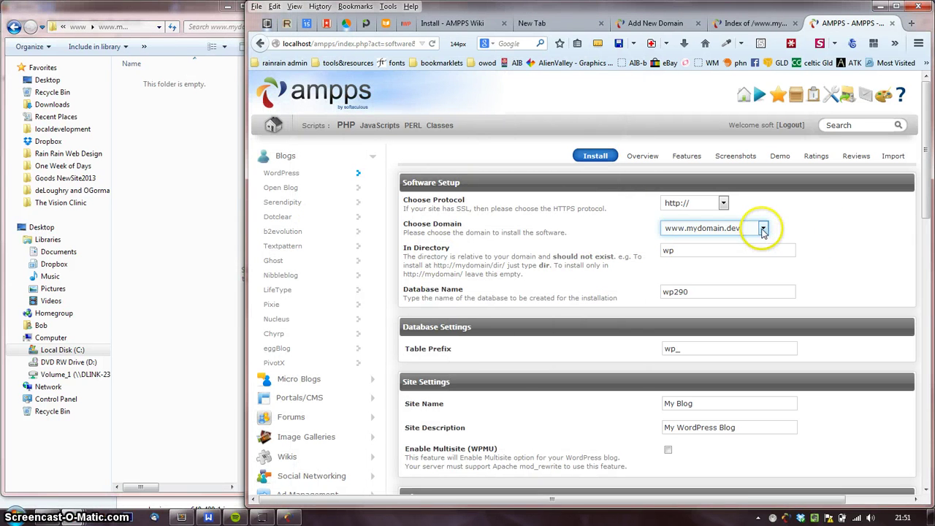
- Set the installation domain to 127.0.0.1, view the localhost root listing, and return to the WordPress installation form
click(764, 229)
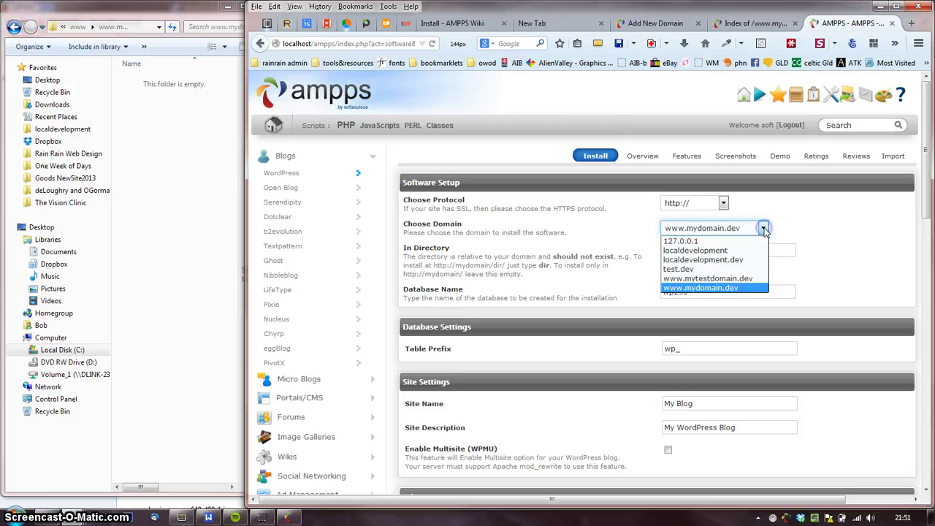
drag(764, 230, 683, 245)
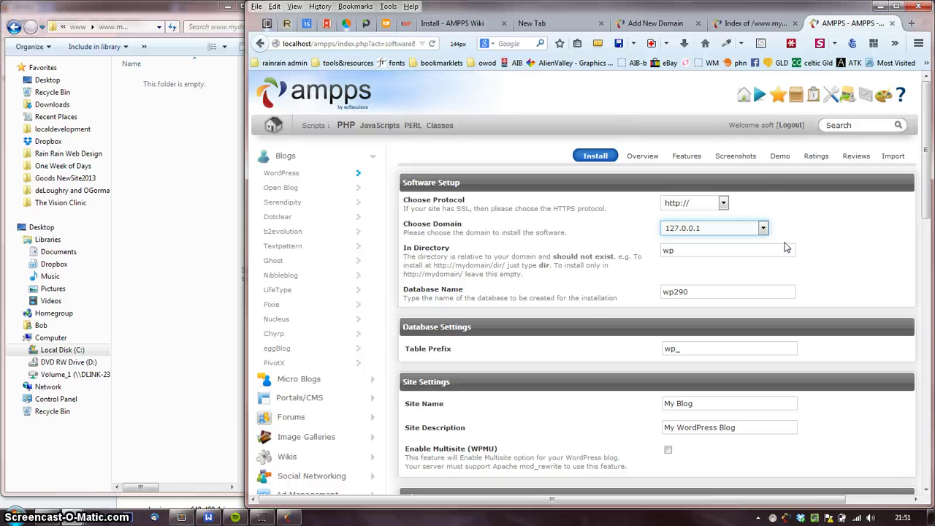
click(723, 22)
click(642, 23)
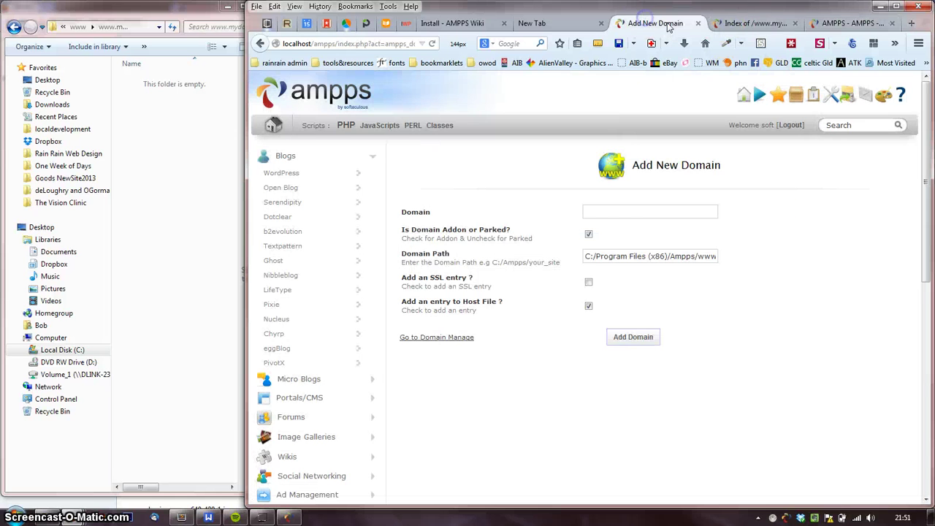
click(729, 24)
click(260, 44)
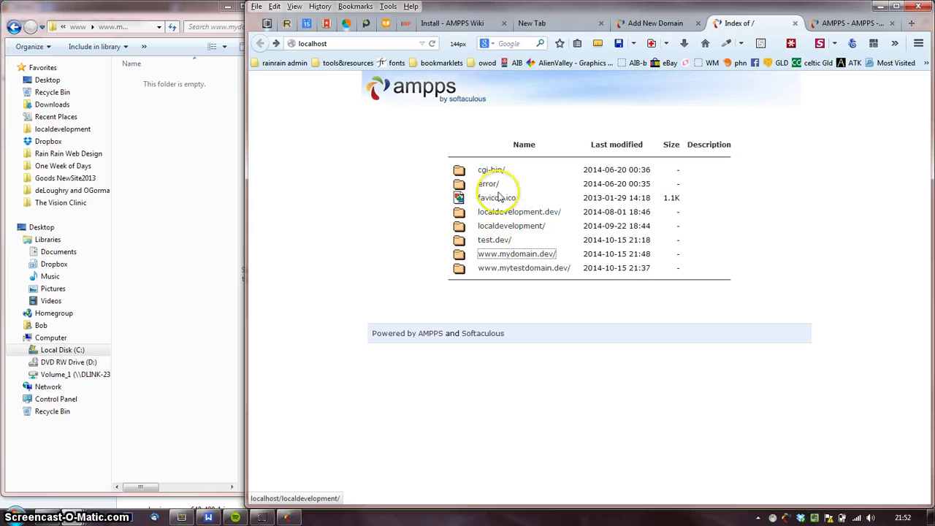
click(836, 24)
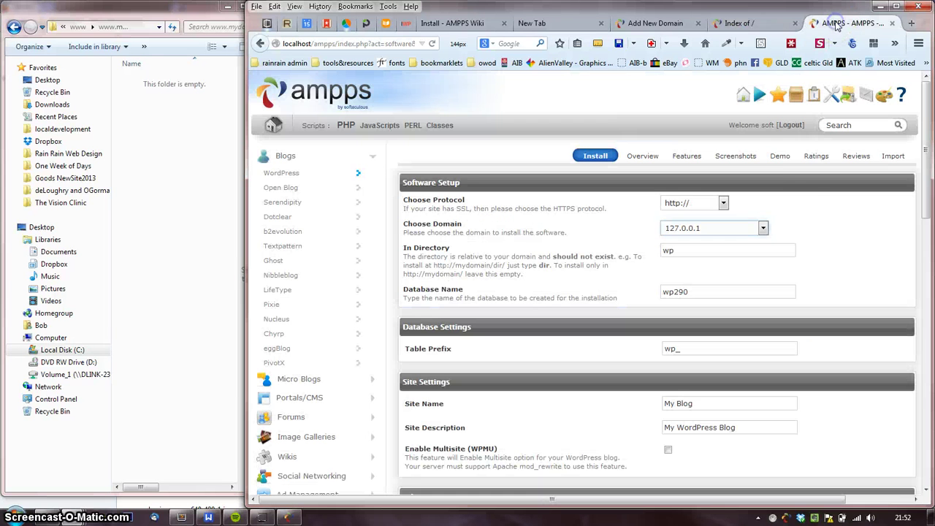
click(763, 229)
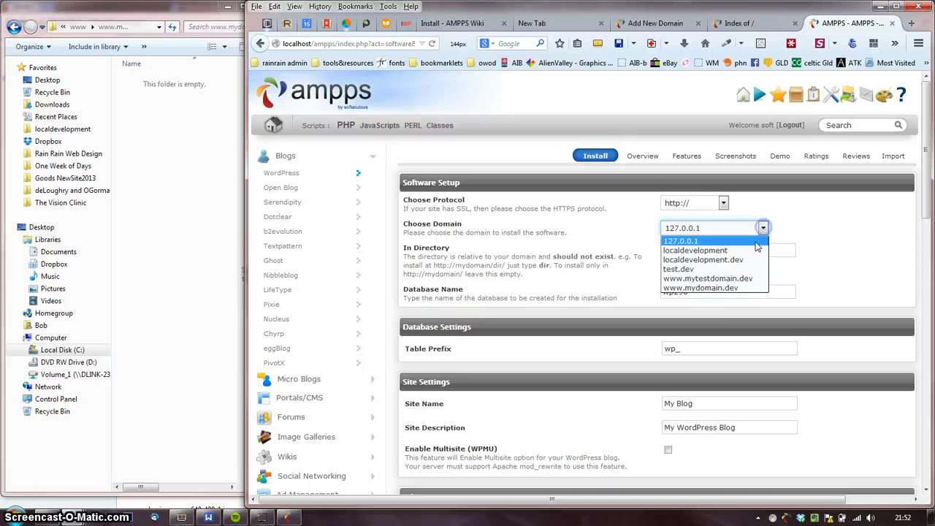
click(702, 243)
click(720, 229)
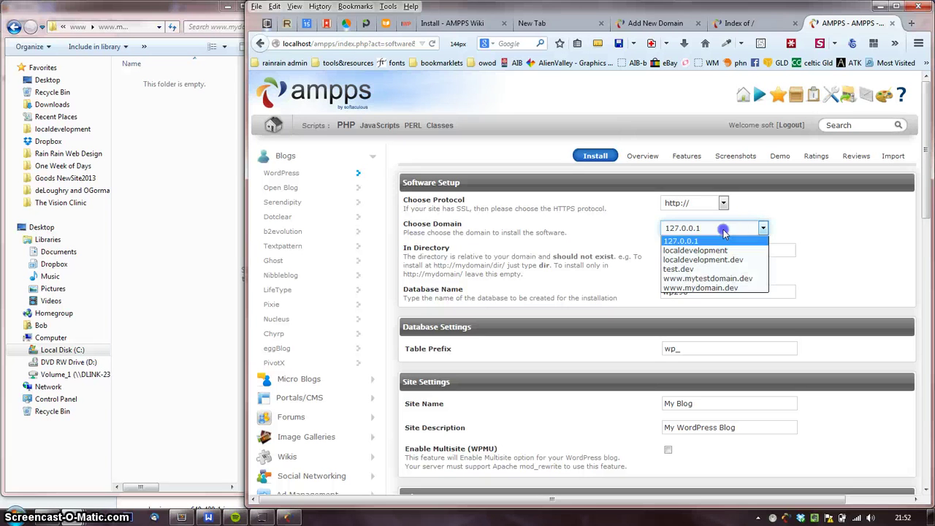
click(727, 290)
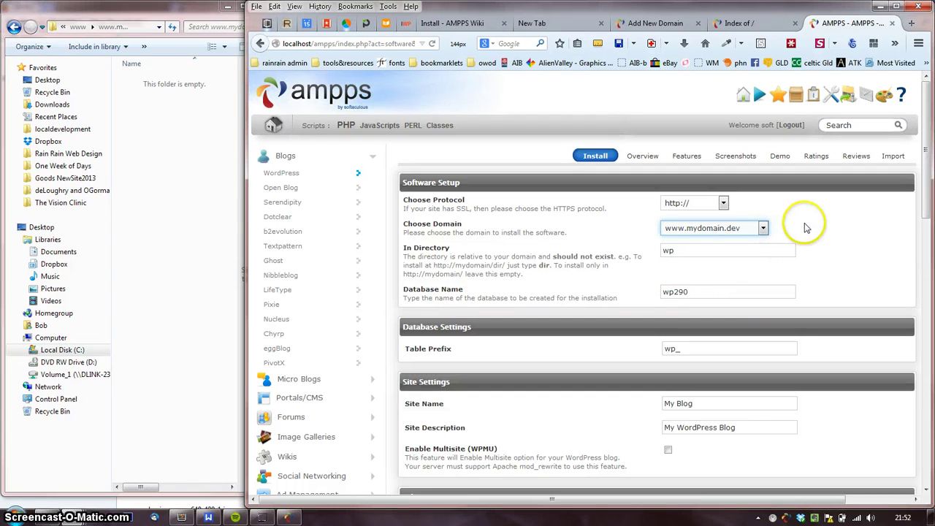
drag(699, 251, 552, 249)
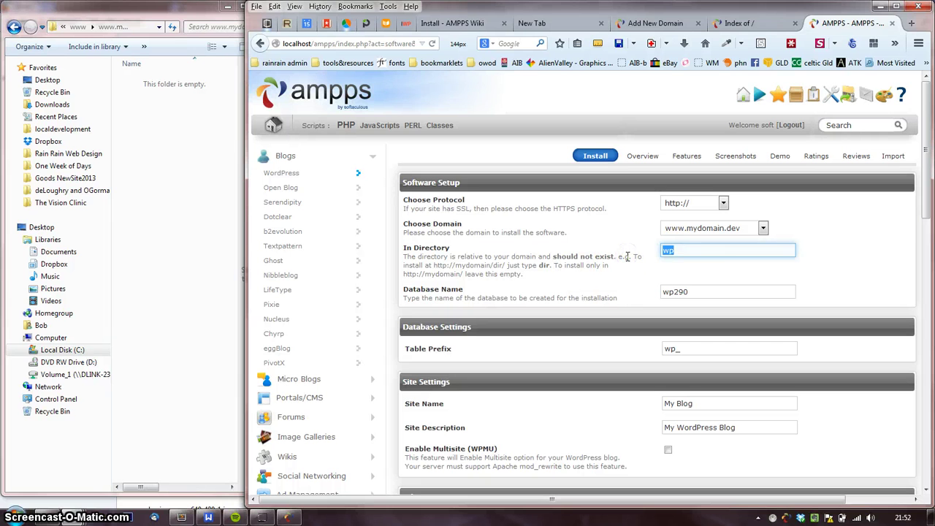
text(mynewwordpress)
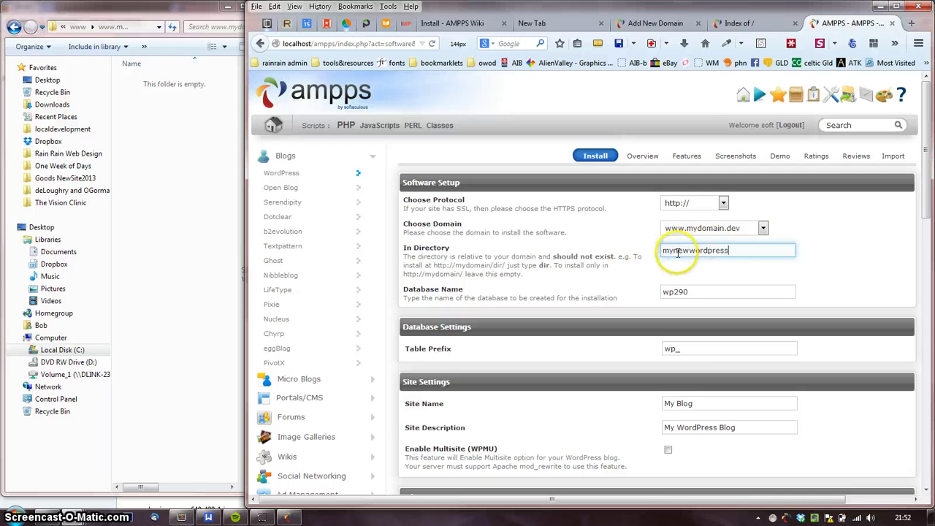
click(849, 251)
- Review the database name and table prefix, set the site name to My Site, and check the site description
scroll(849, 250, down, 3)
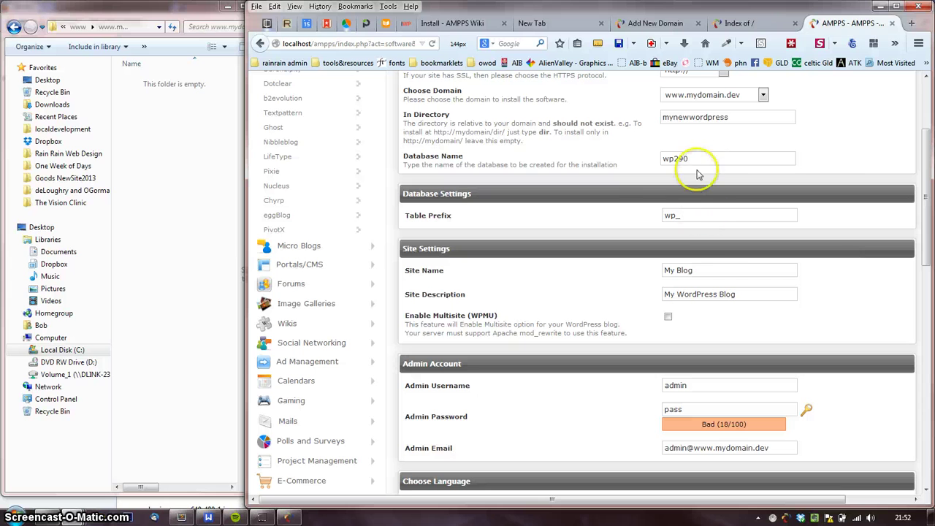
click(673, 159)
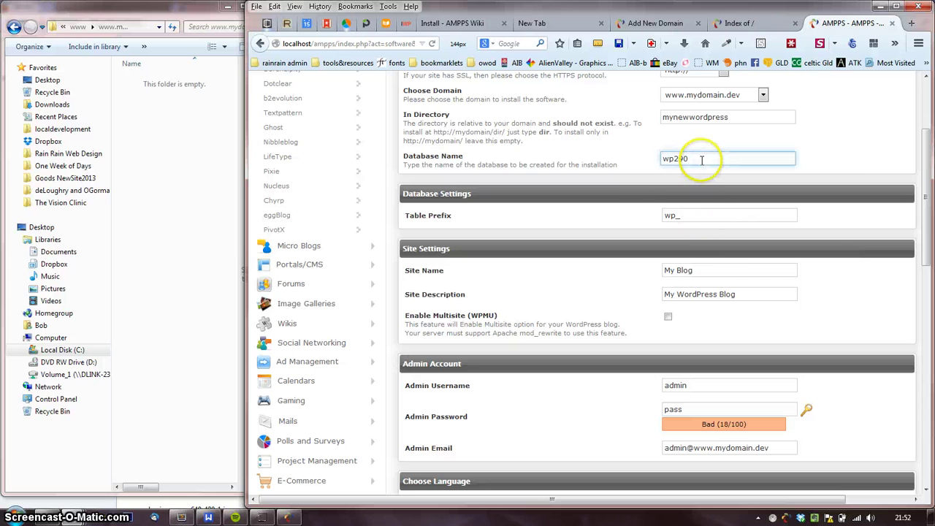
click(661, 219)
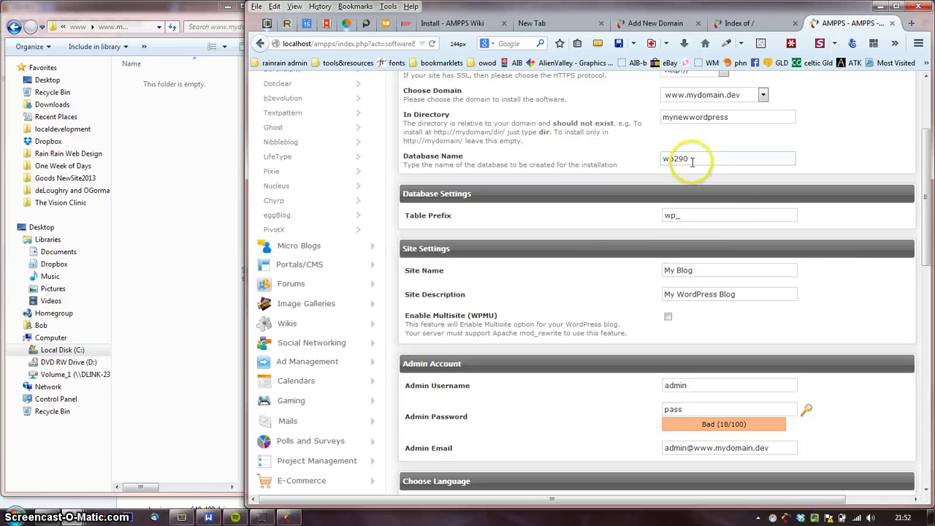
scroll(708, 216, down, 2)
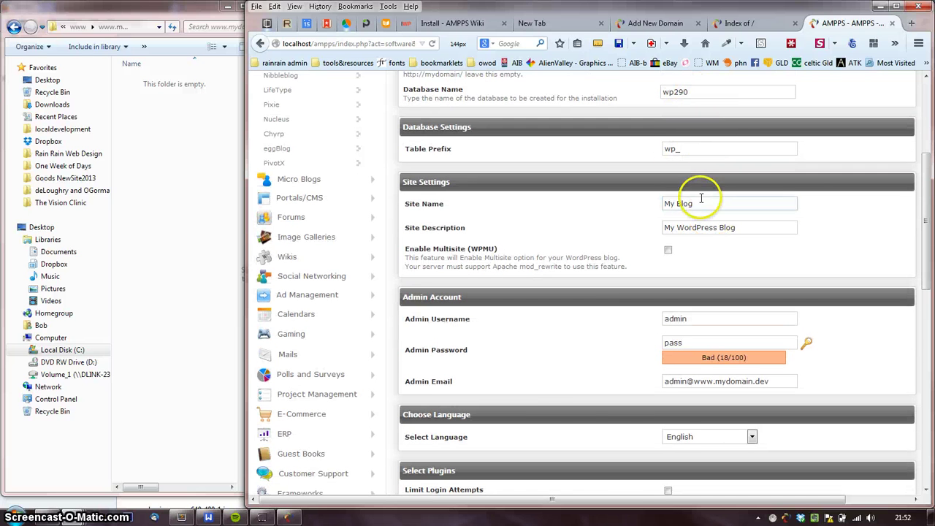
scroll(664, 234, down, 2)
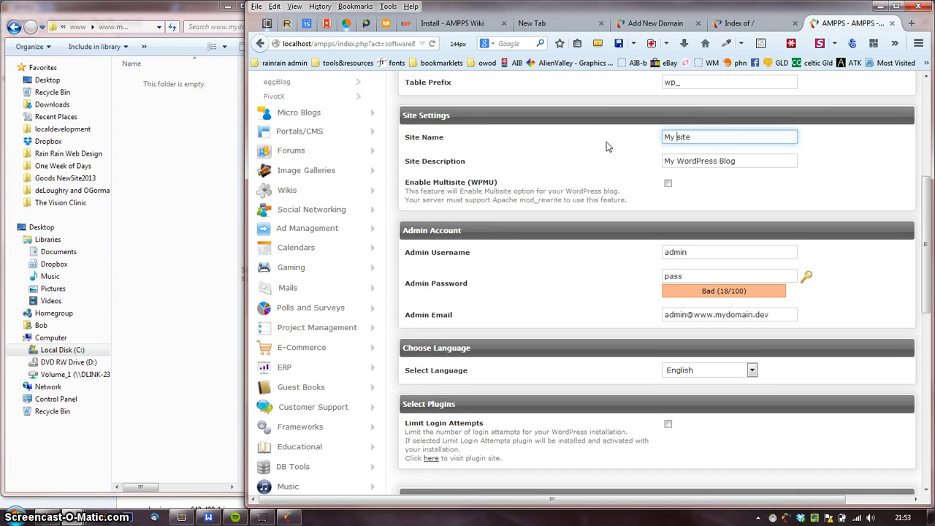
click(671, 162)
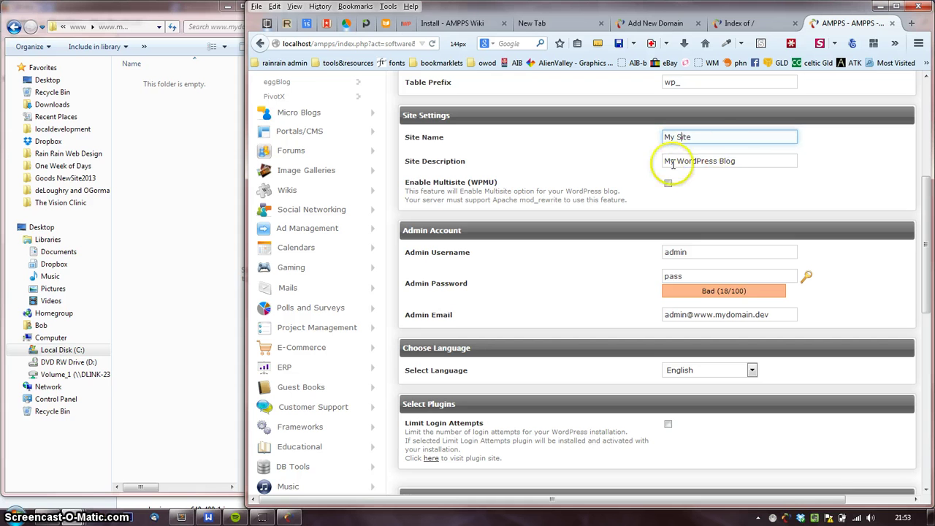
click(750, 159)
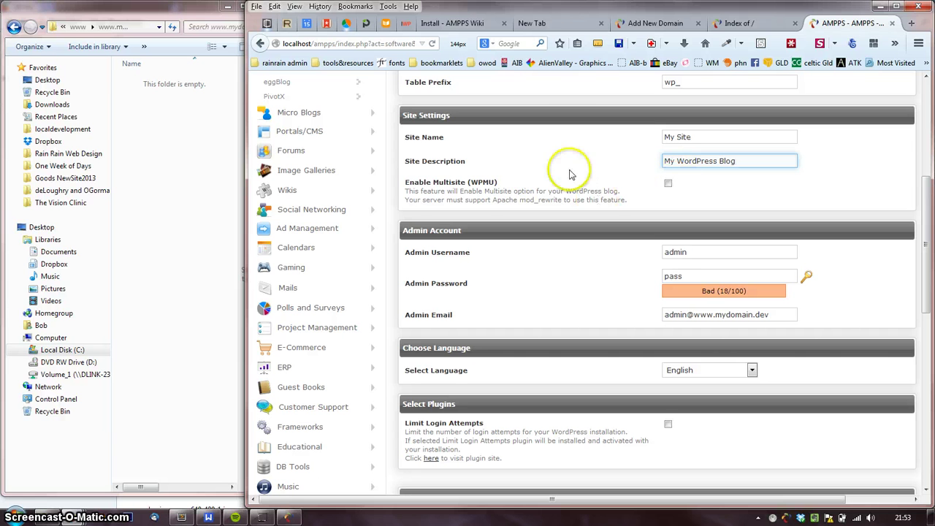
- Check the admin username and replace the admin email with a real email address
scroll(603, 202, down, 2)
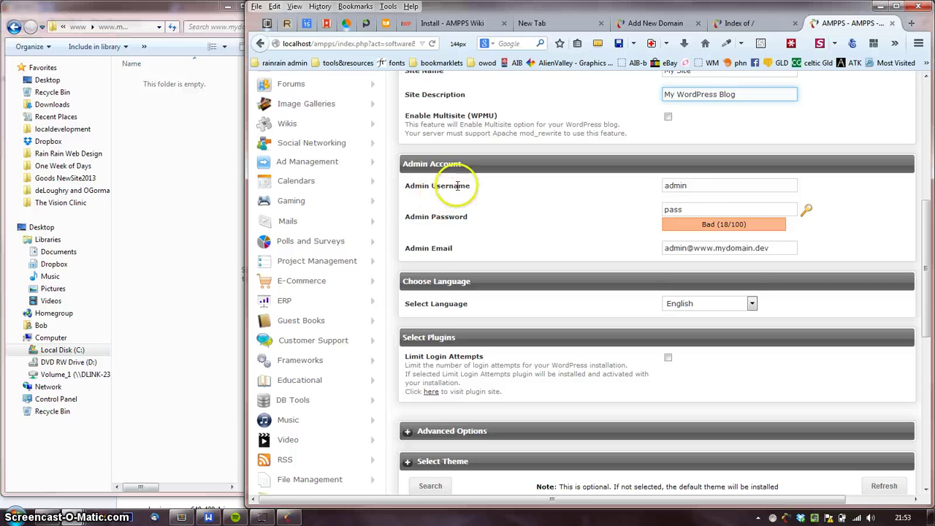
click(697, 185)
drag(699, 184, 578, 190)
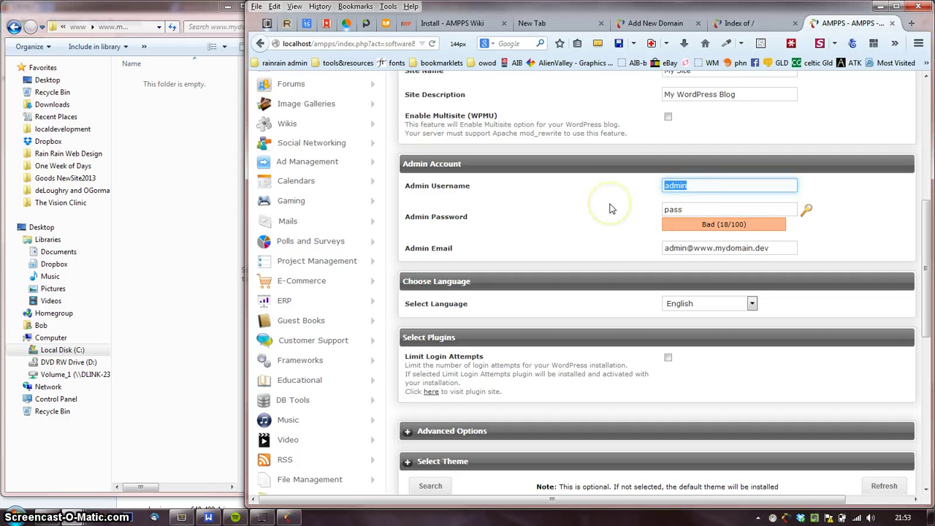
click(779, 248)
drag(615, 253, 481, 252)
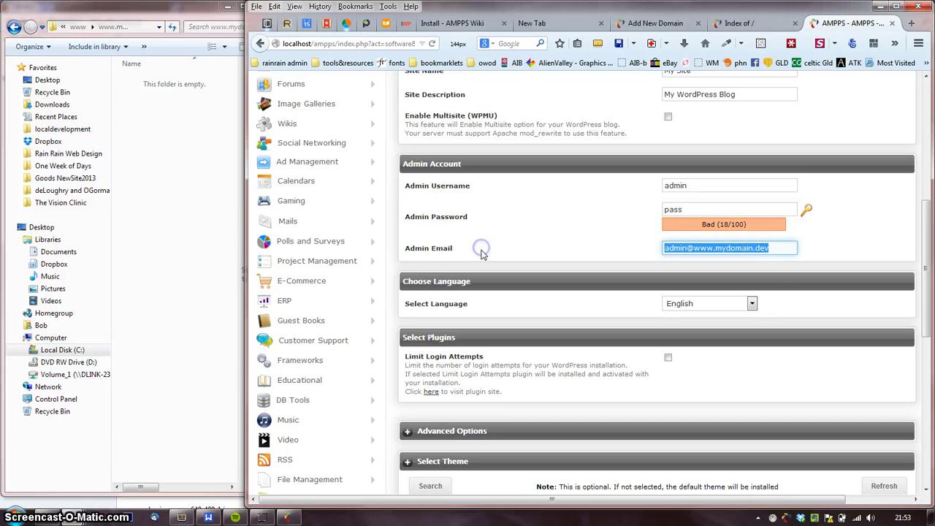
text(realemail)
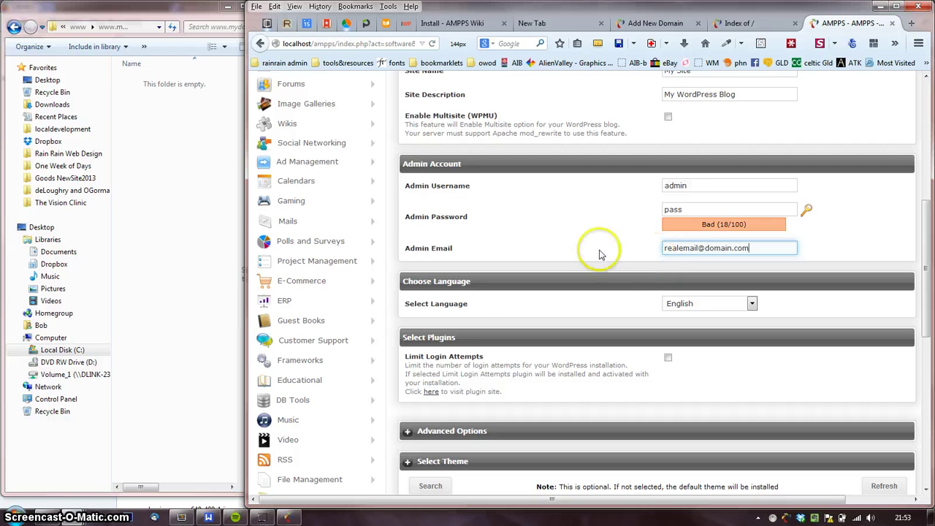
- Examine the language and plugin settings, then expand and collapse the advanced options of the installation form
scroll(599, 252, down, 1)
scroll(597, 252, down, 1)
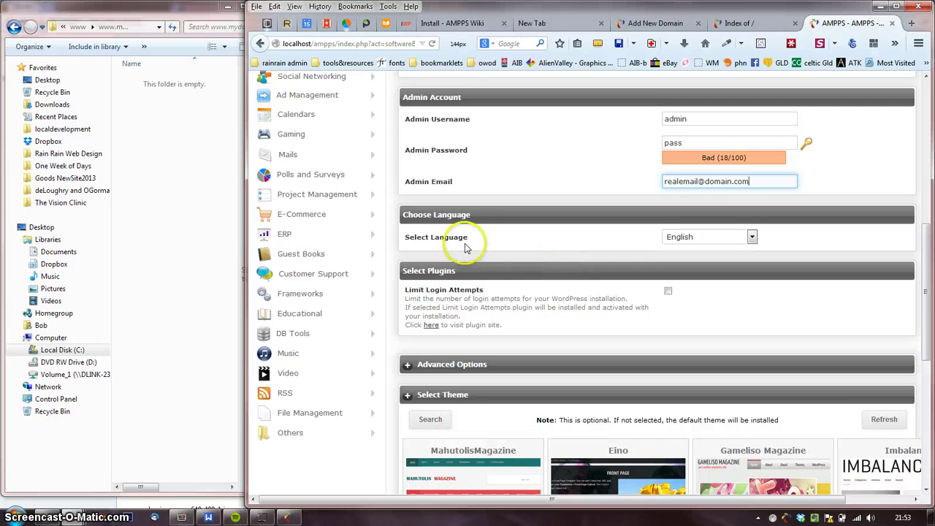
scroll(583, 274, down, 2)
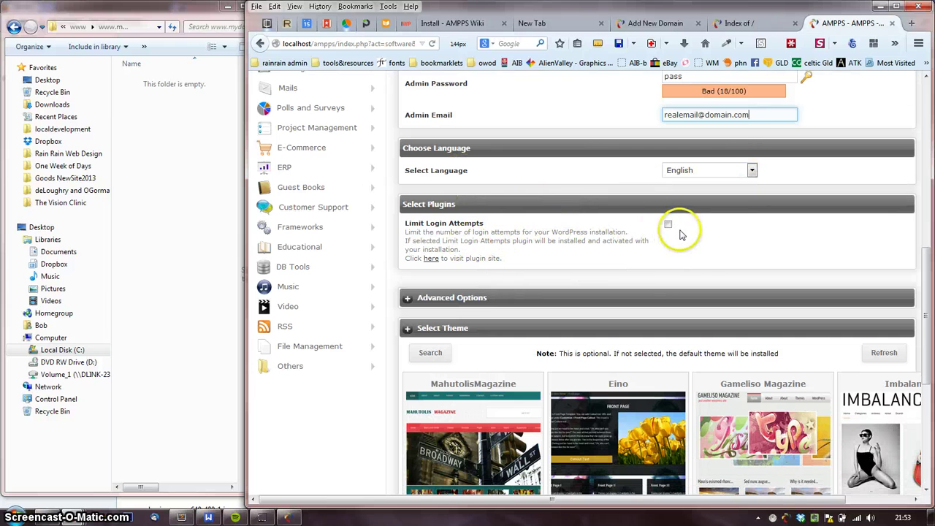
scroll(697, 233, down, 2)
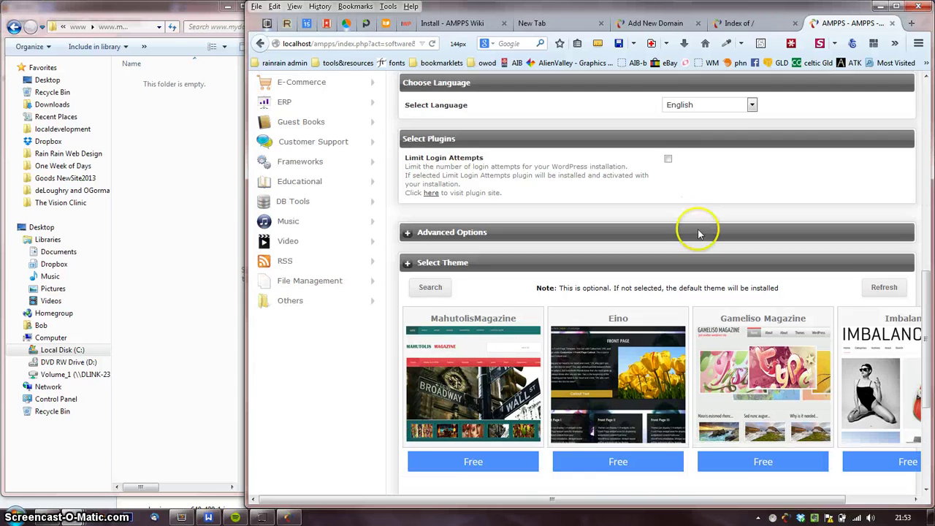
scroll(716, 190, down, 2)
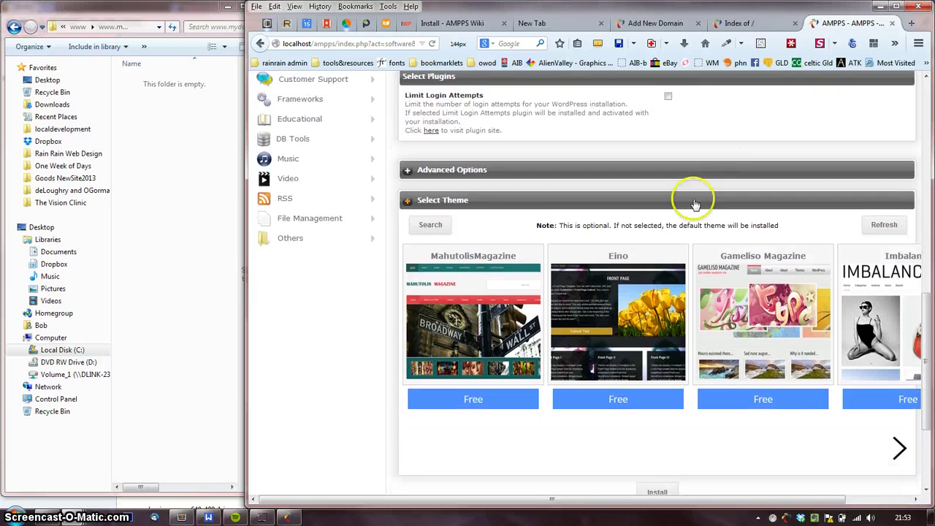
click(481, 165)
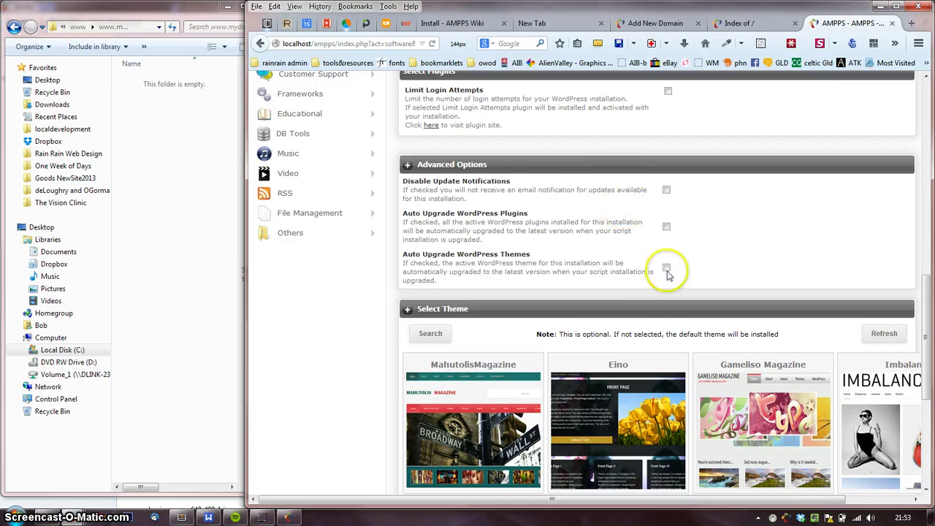
click(655, 170)
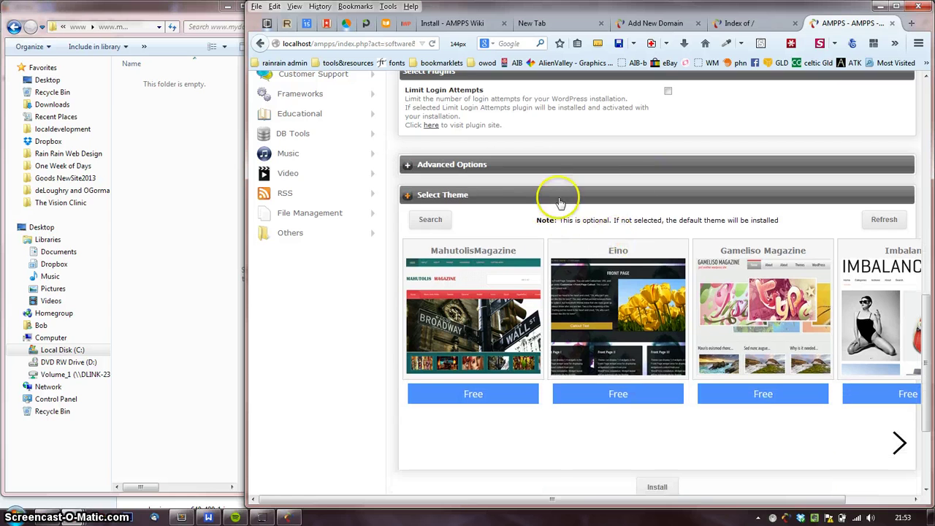
- Look over the optional themes and the field for emailing installation details, and start the WordPress installation
scroll(643, 212, down, 2)
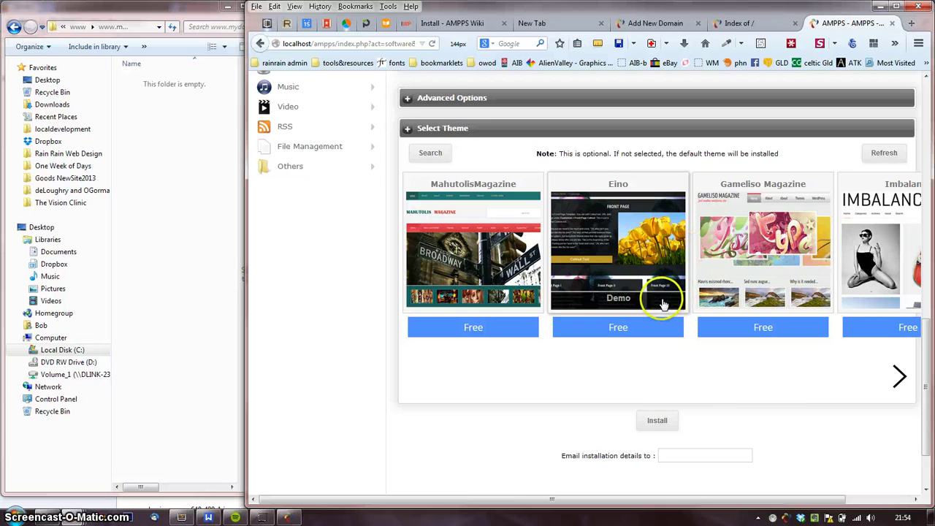
scroll(601, 281, down, 2)
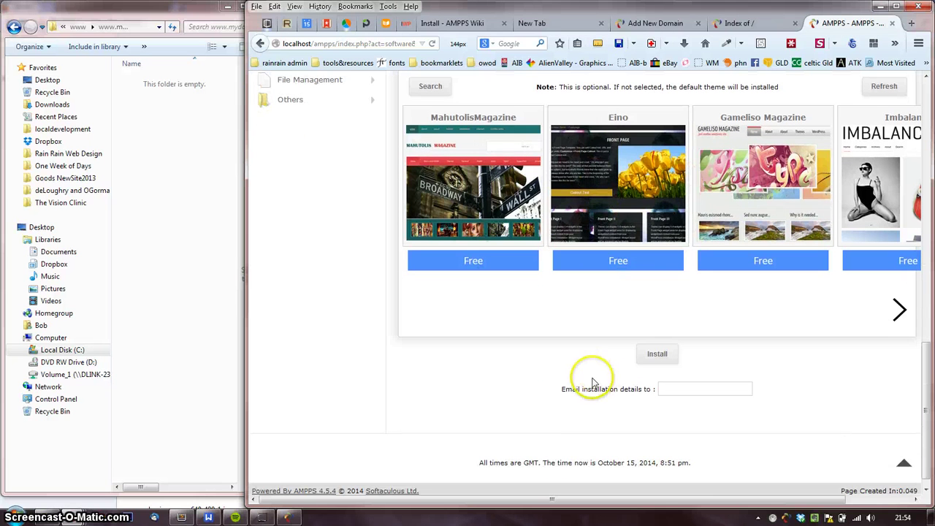
click(674, 388)
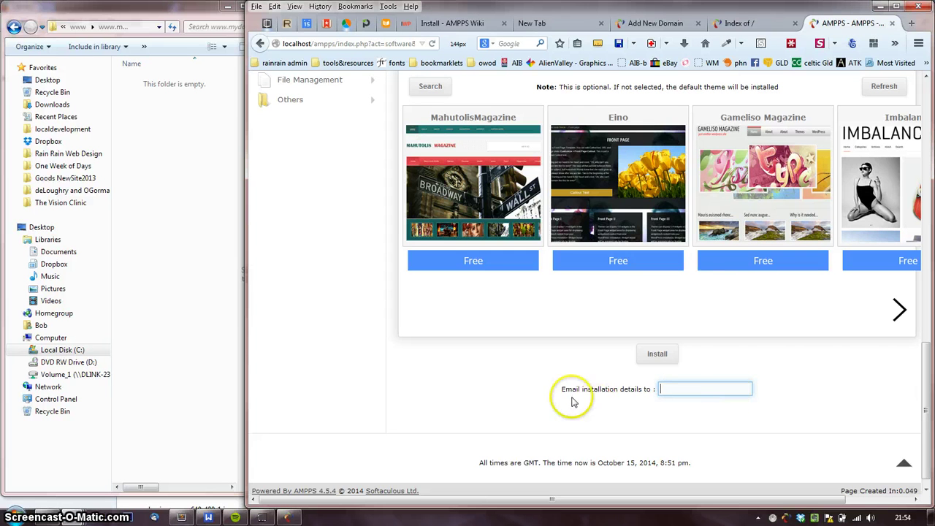
drag(558, 389, 616, 389)
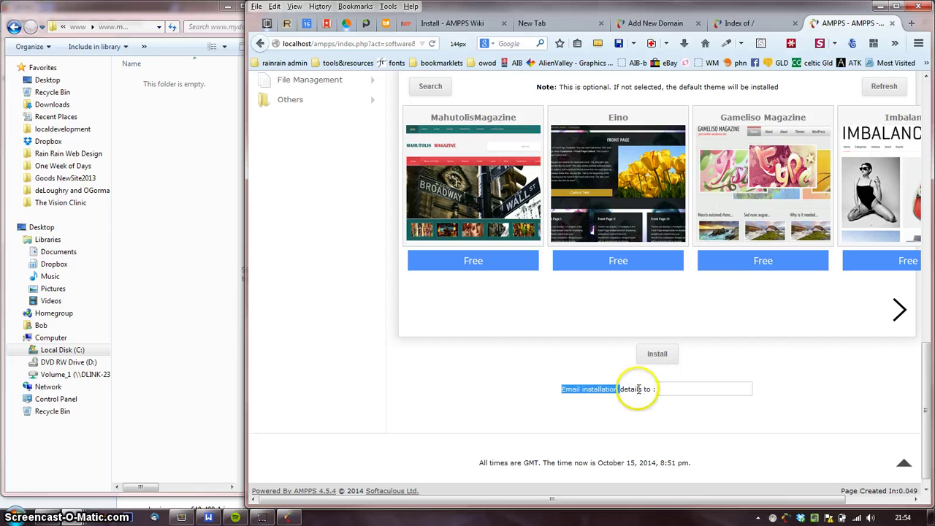
drag(639, 390, 587, 396)
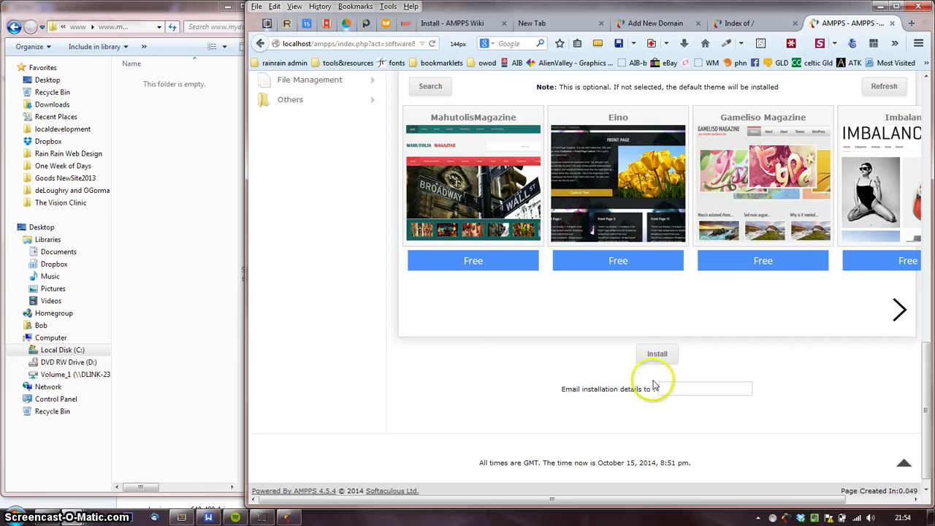
click(658, 356)
click(760, 360)
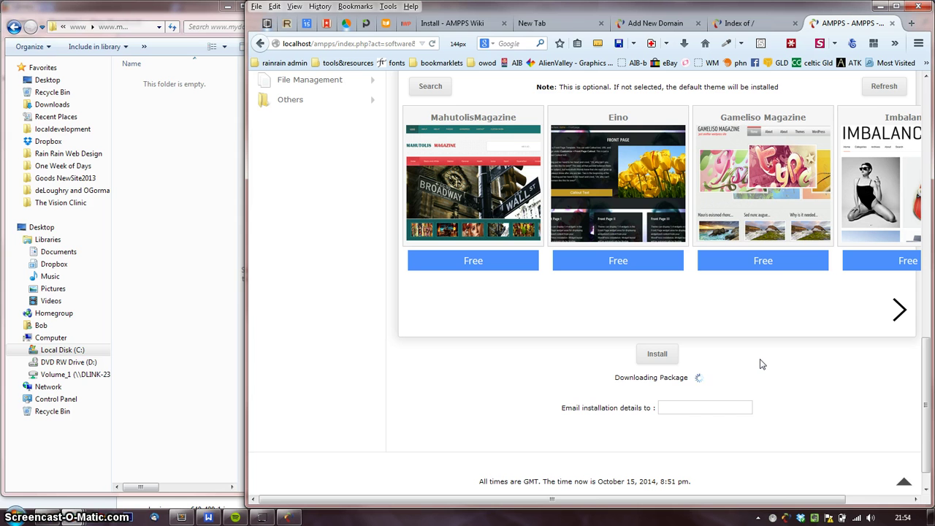
click(287, 517)
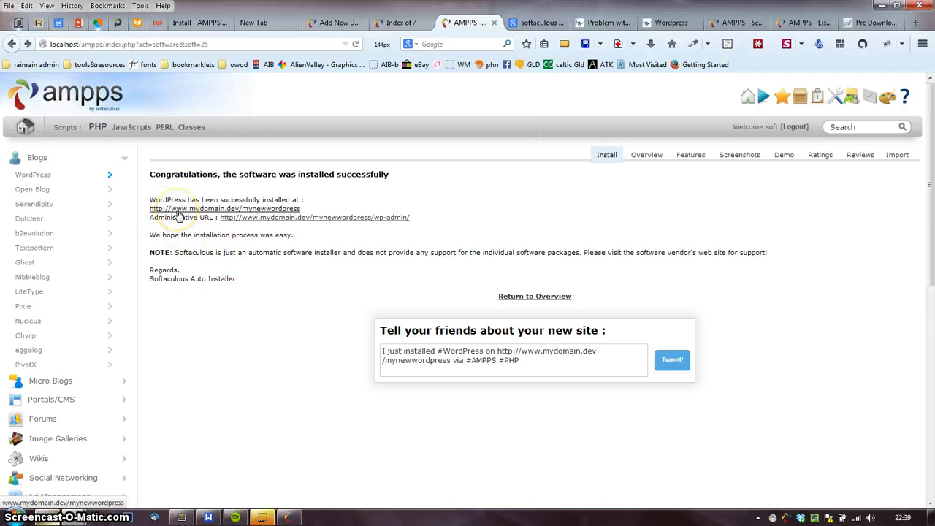
- Open the new site's address and its administrative URL in separate browser tabs, and view the site's front page
middle_click(239, 208)
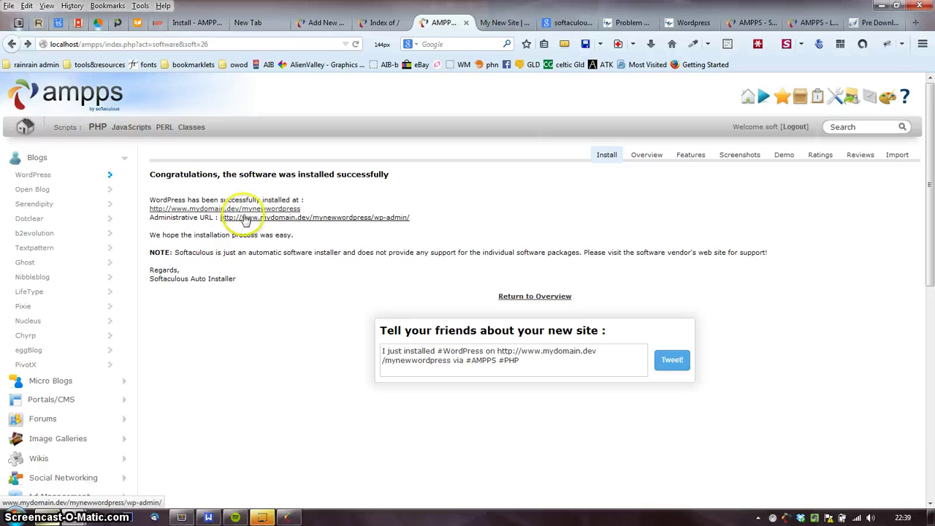
middle_click(245, 218)
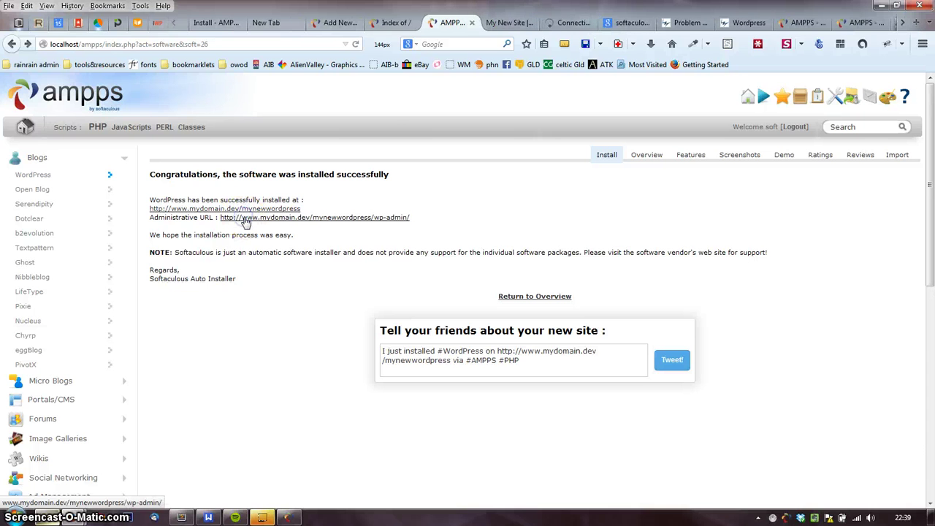
click(504, 24)
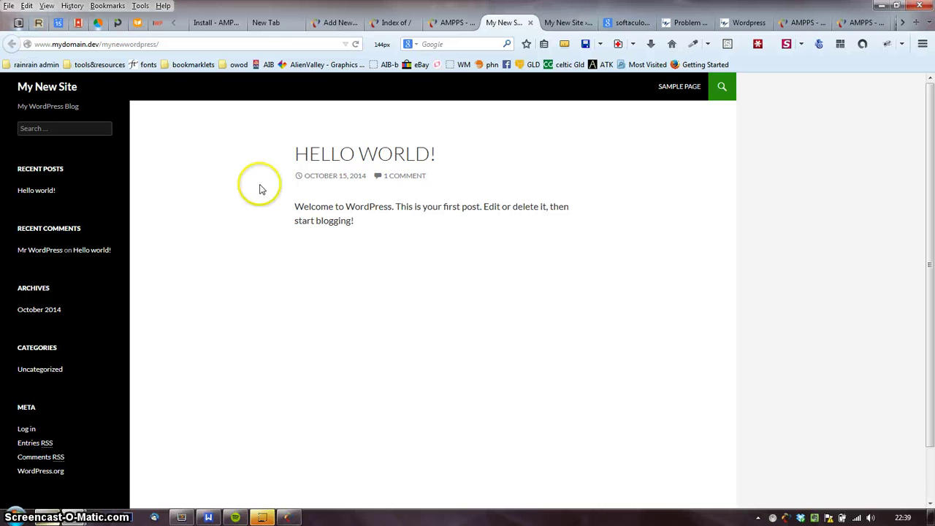
- Log in to the new site's WordPress administration with the username admin and the account password
click(568, 22)
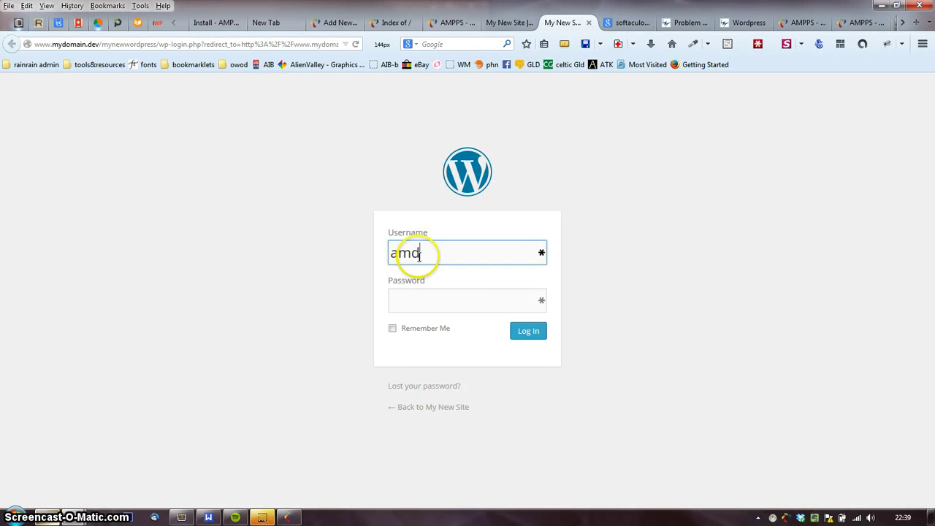
key(Tab)
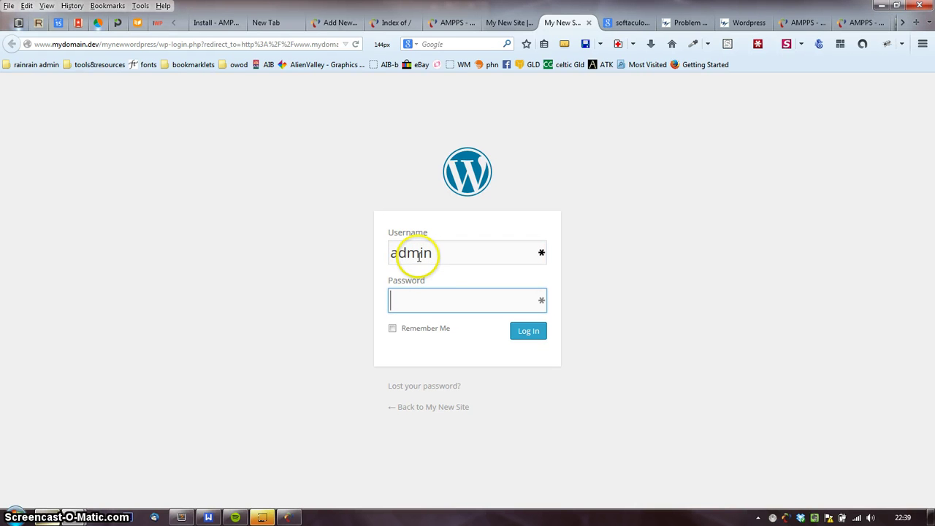
click(529, 330)
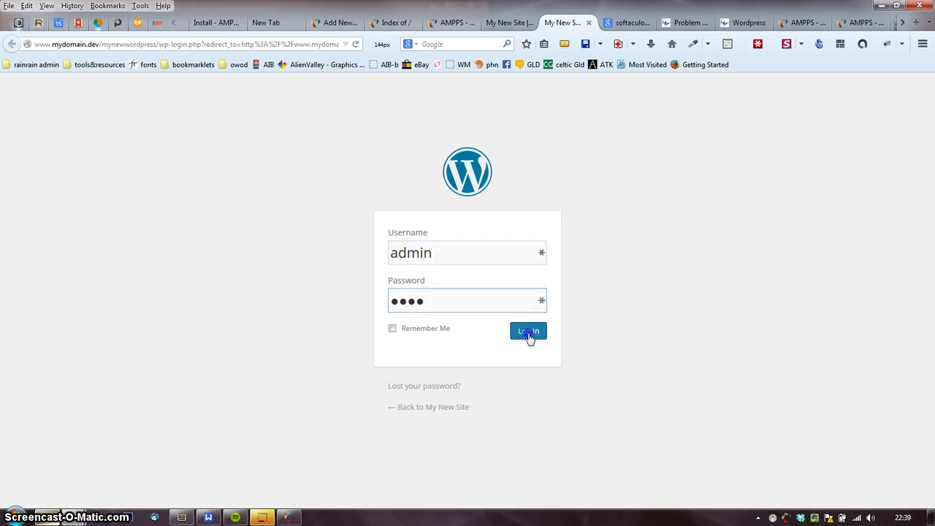